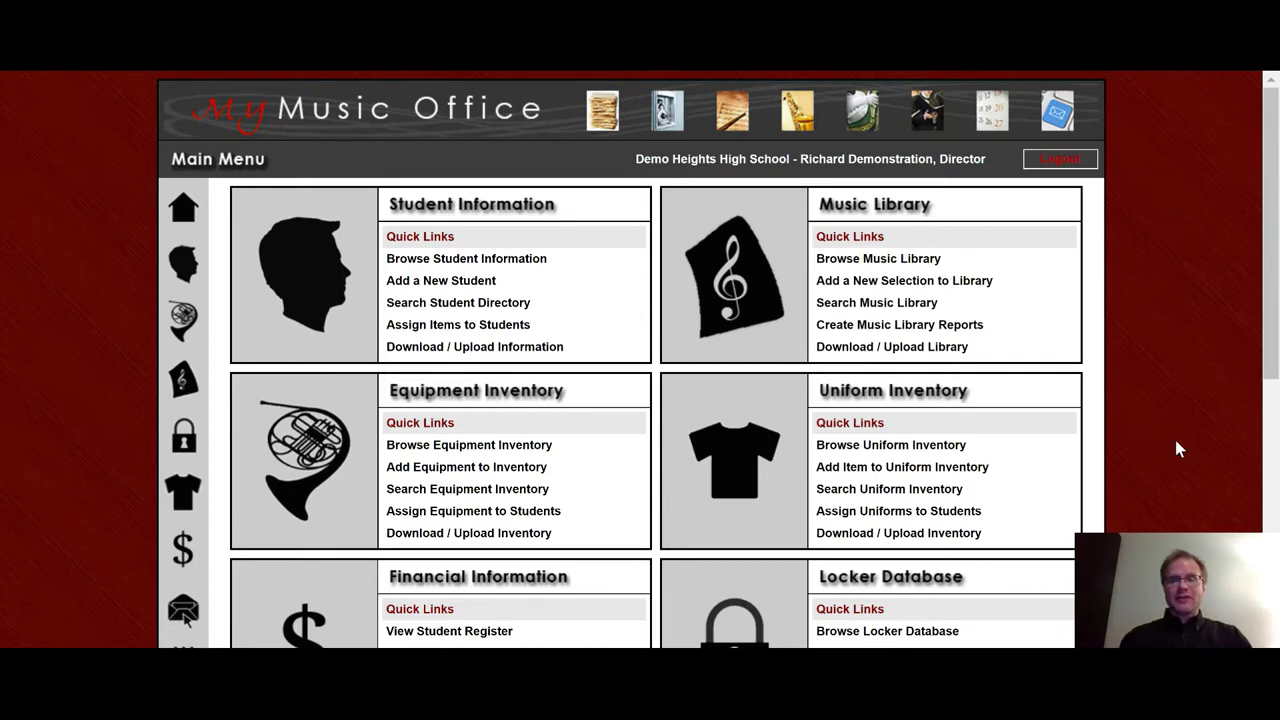
# Step: Open the Communication section and start an e-mail to a single recipient
pyautogui.scroll(-4, 1178, 449)
pyautogui.scroll(-2, 1176, 447)
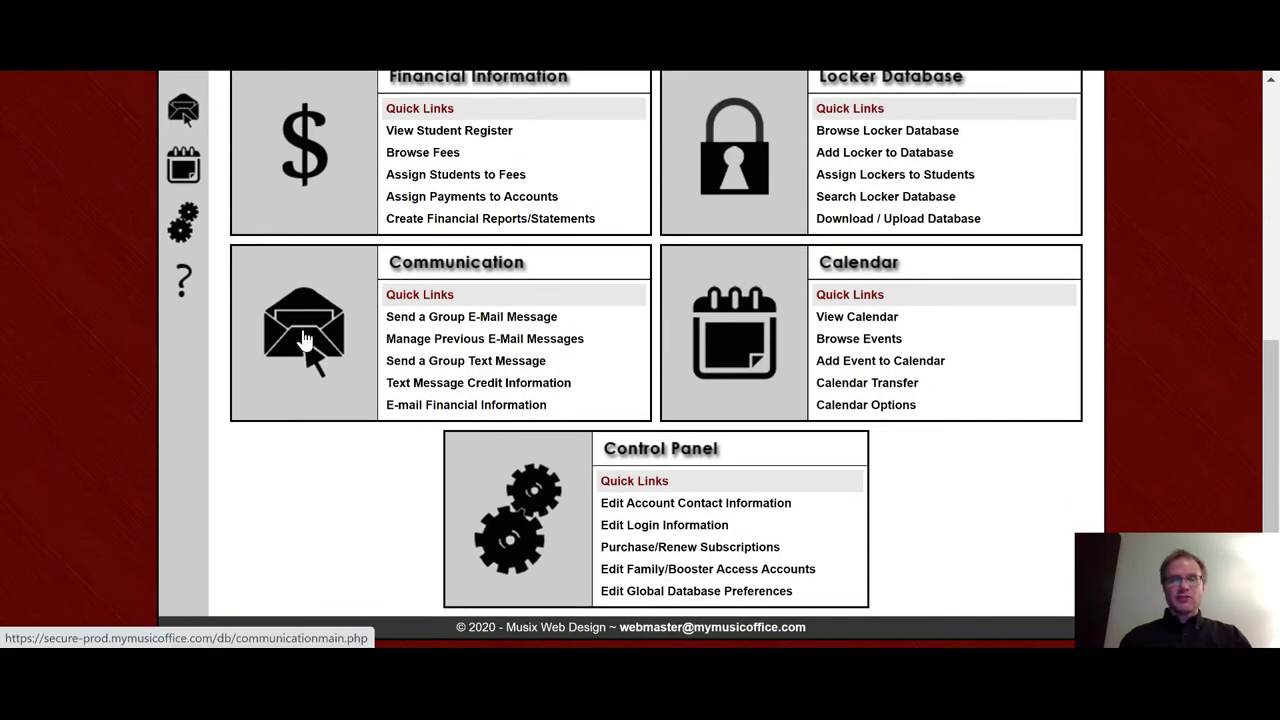
pyautogui.click(305, 340)
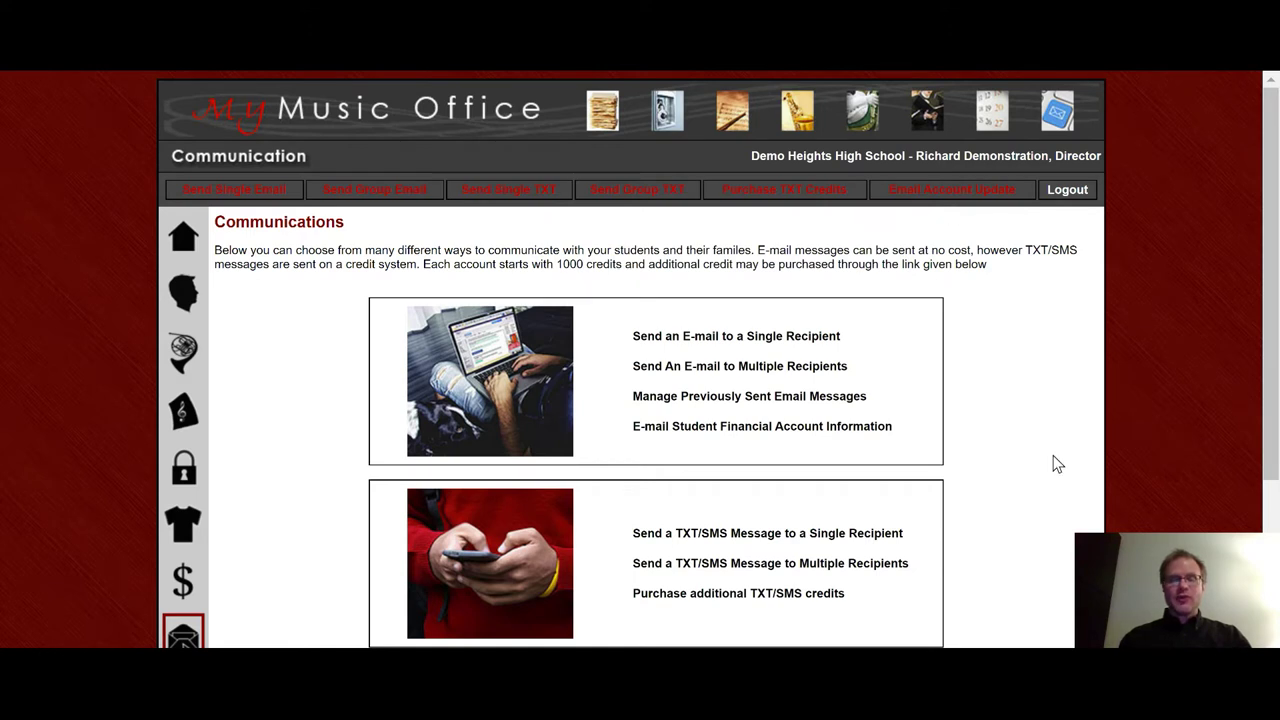
pyautogui.scroll(-1, 1057, 463)
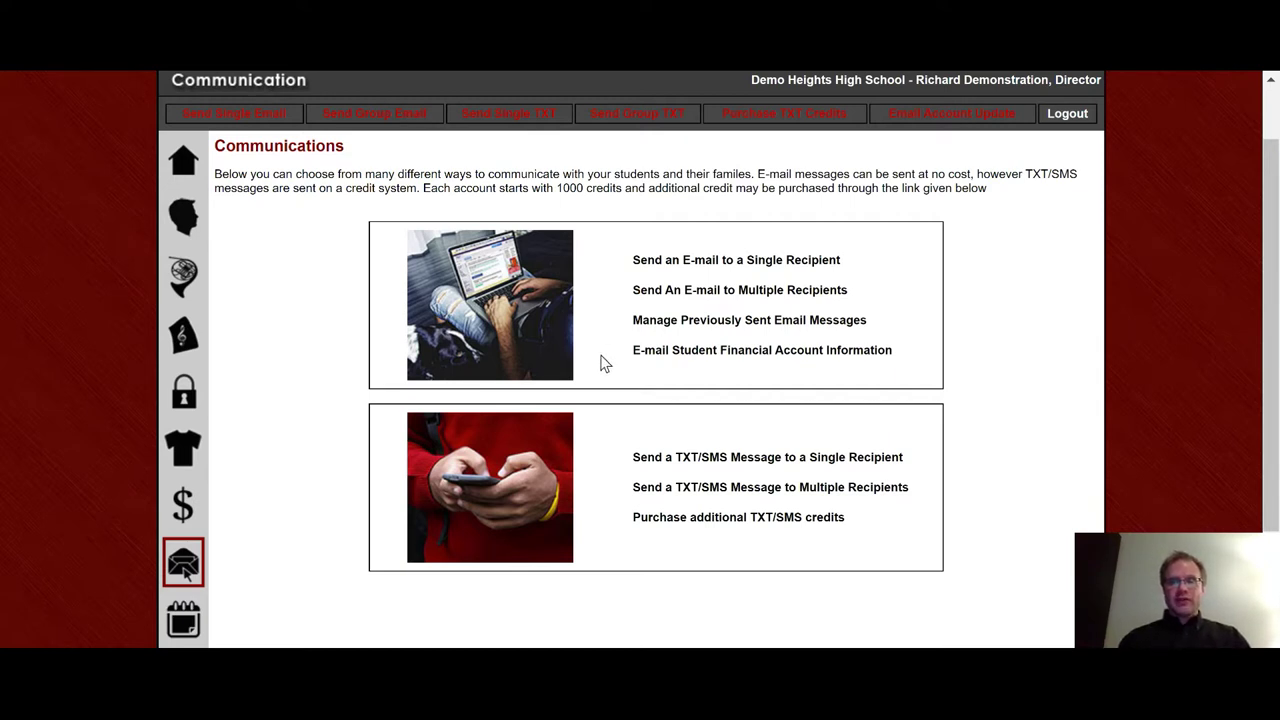
pyautogui.click(729, 262)
# Step: Look through the list of available recipients for the single e-mail and close it without choosing anyone
pyautogui.scroll(-2, 951, 477)
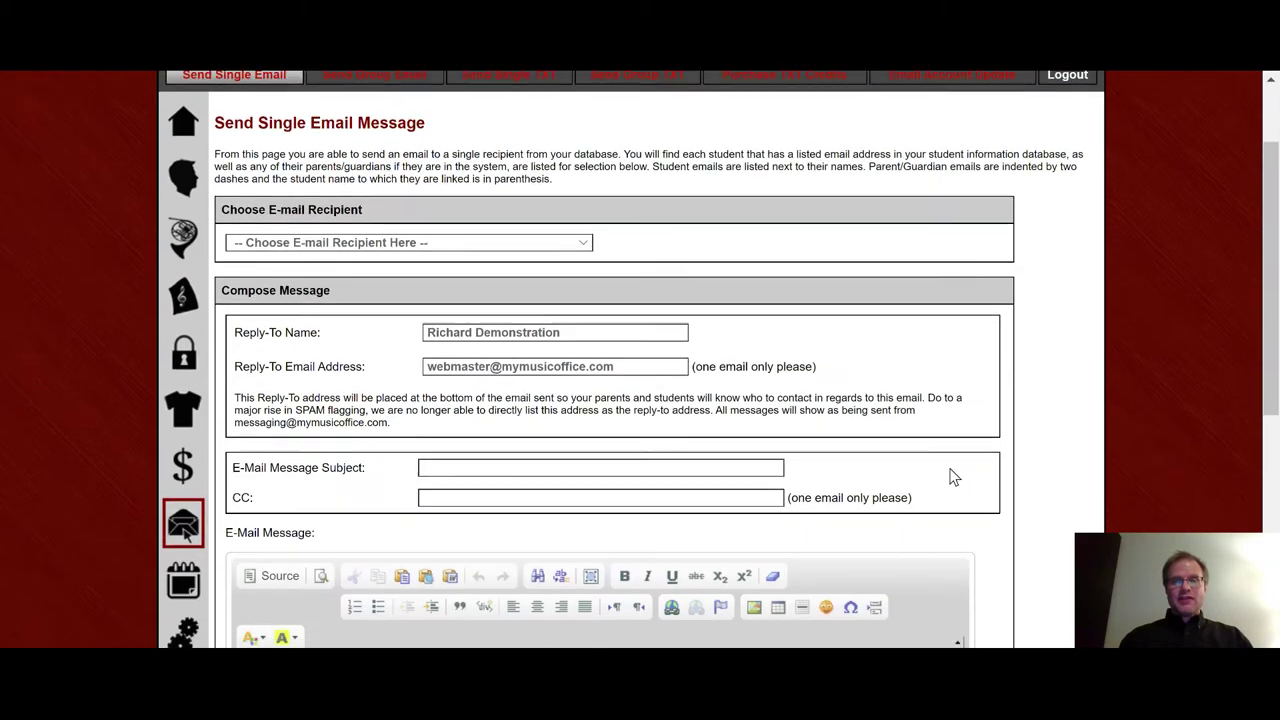
pyautogui.click(588, 231)
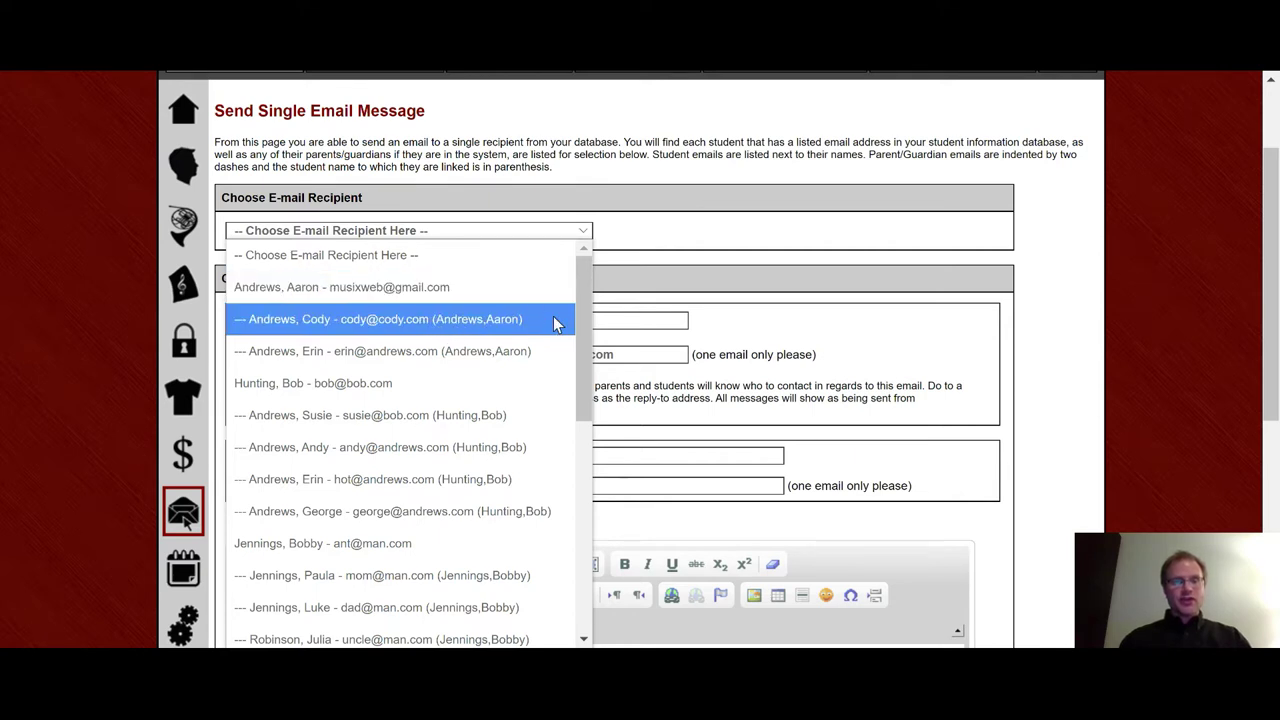
pyautogui.moveTo(584, 352); pyautogui.dragTo(585, 474)
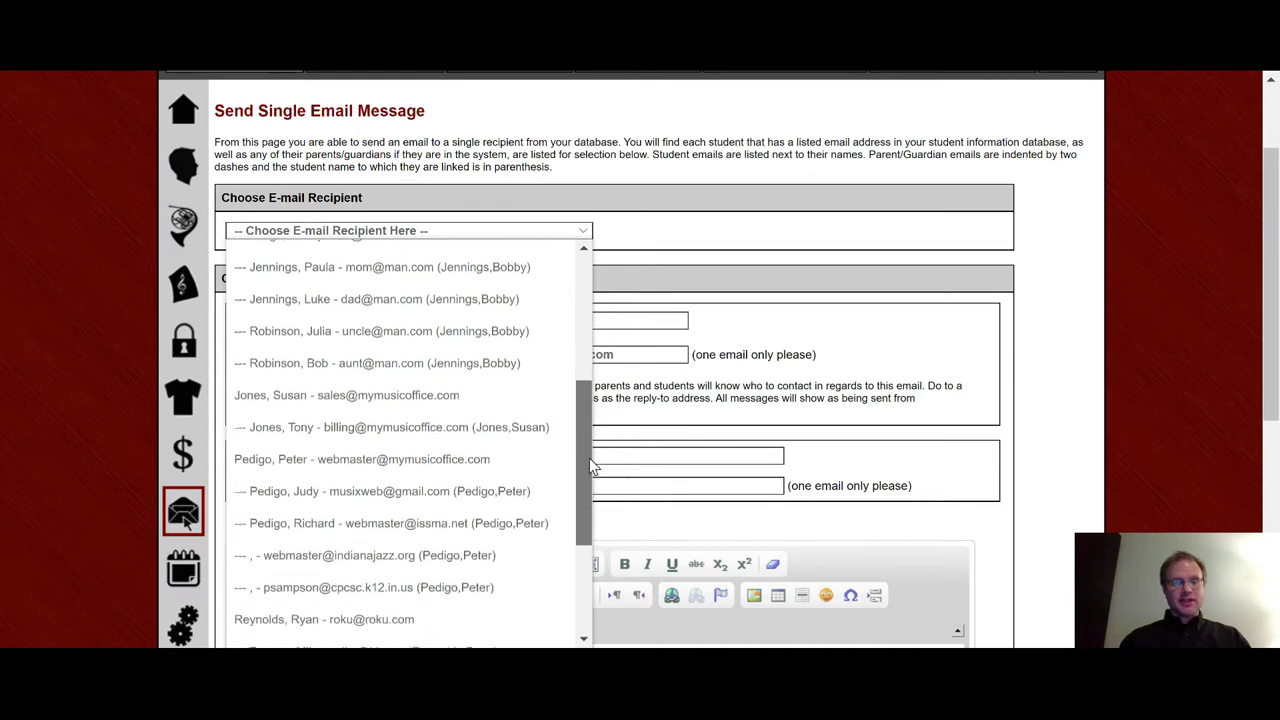
pyautogui.click(853, 362)
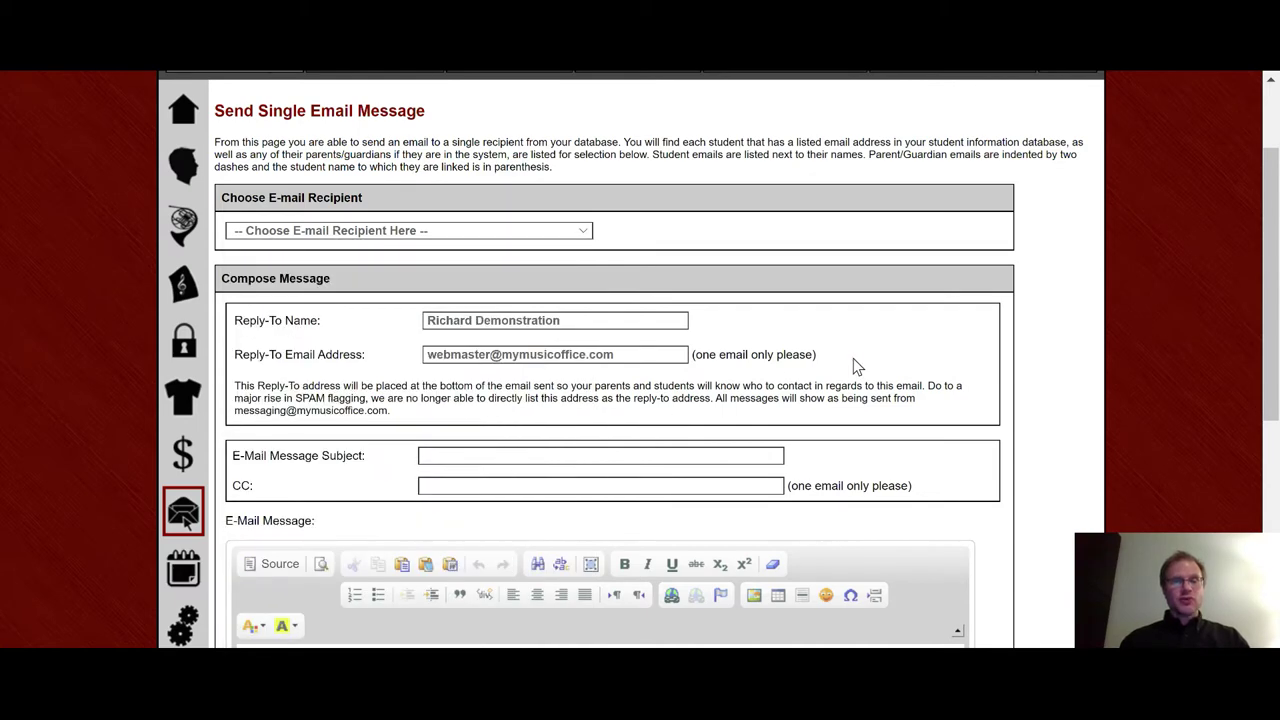
# Step: Examine the reply-to, subject and CC fields of the single e-mail, leaving the CC address empty
pyautogui.scroll(-1, 853, 360)
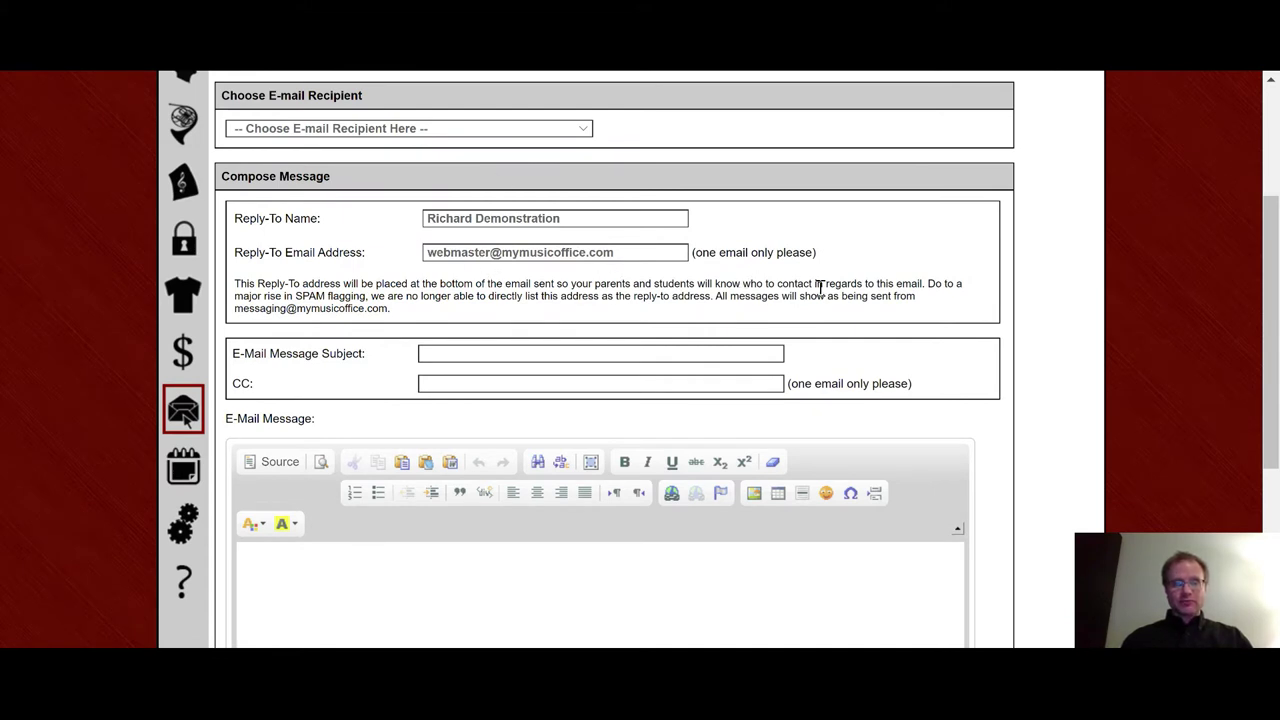
pyautogui.scroll(-1, 820, 287)
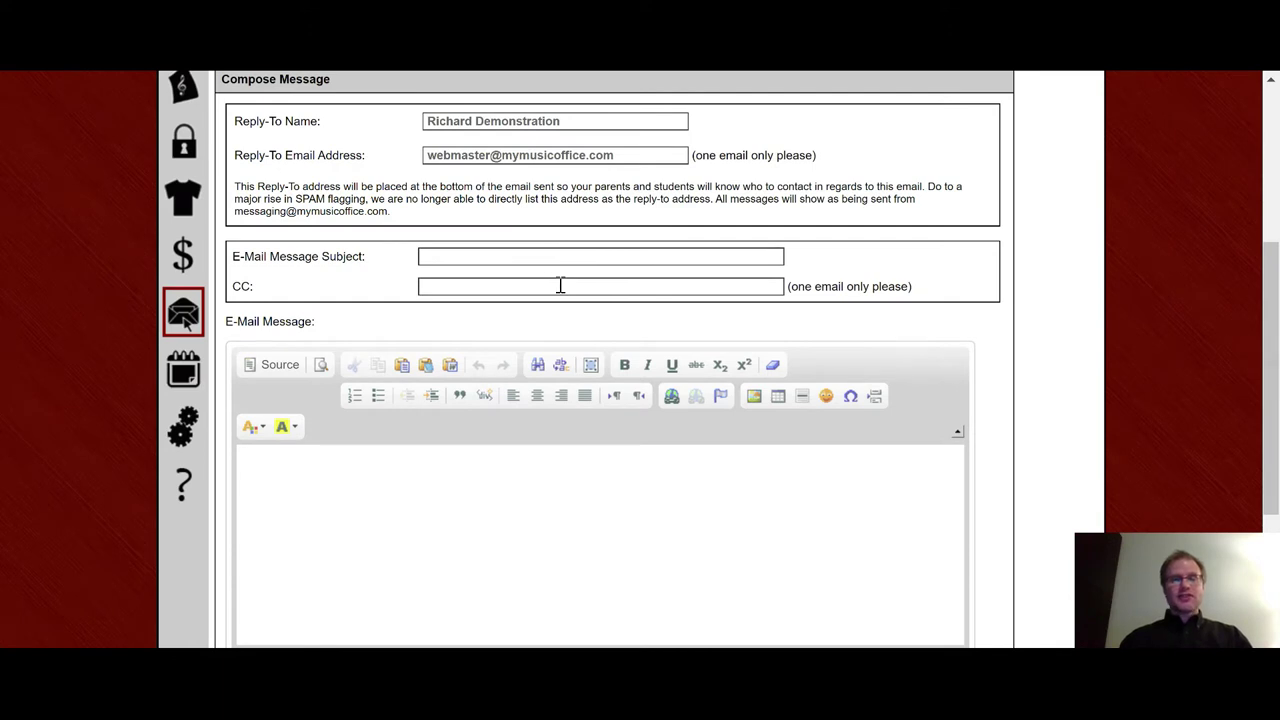
pyautogui.click(560, 286)
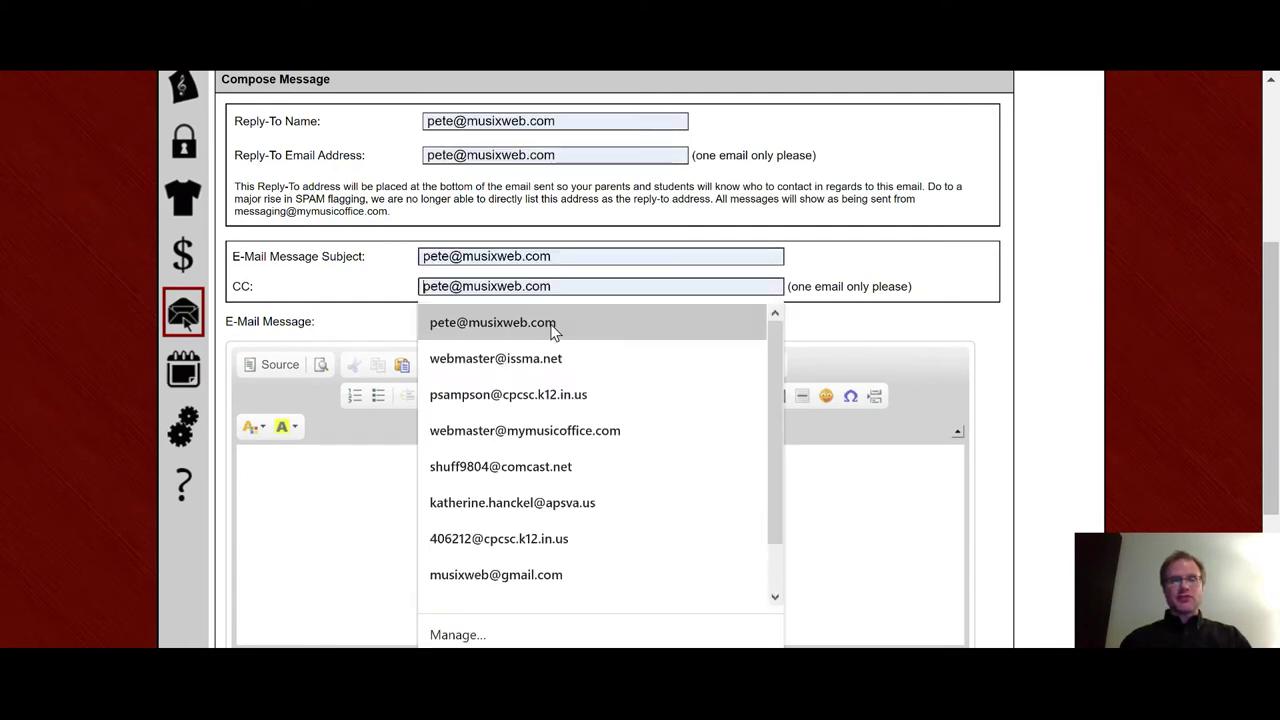
pyautogui.click(840, 248)
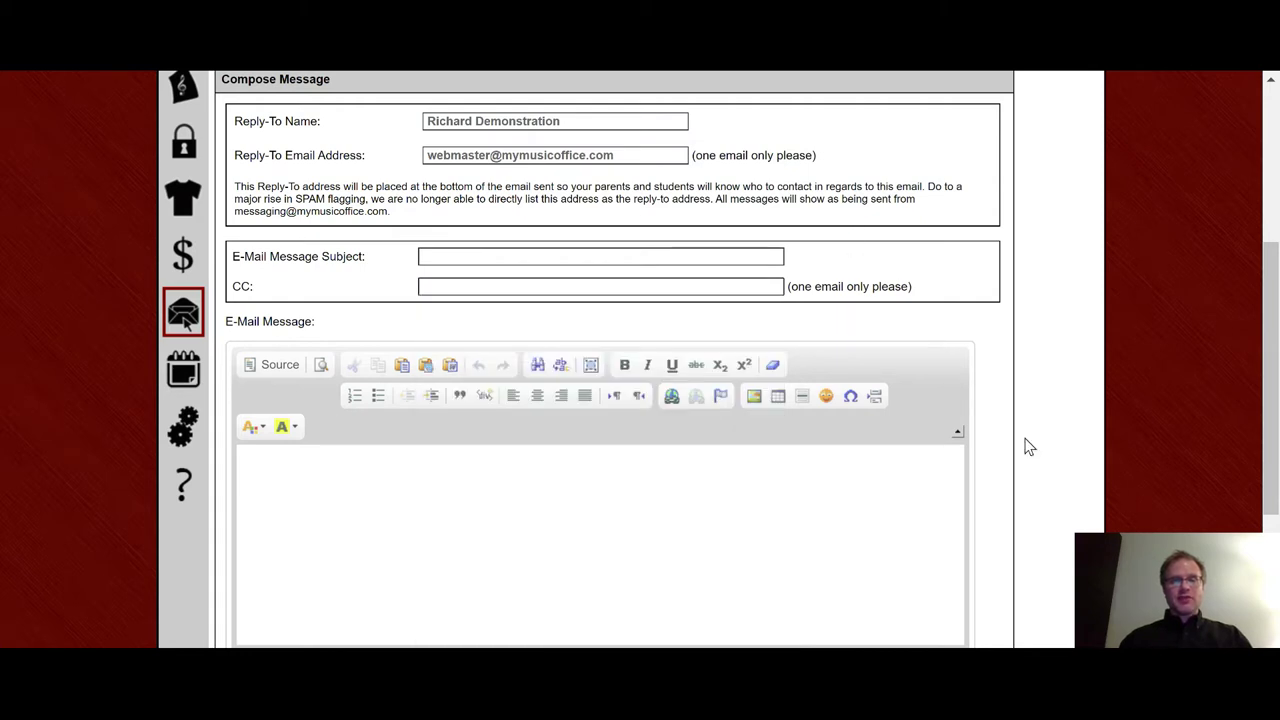
# Step: Switch the e-mail message editor to source view and back to the formatted view
pyautogui.scroll(-1, 1026, 446)
pyautogui.click(523, 420)
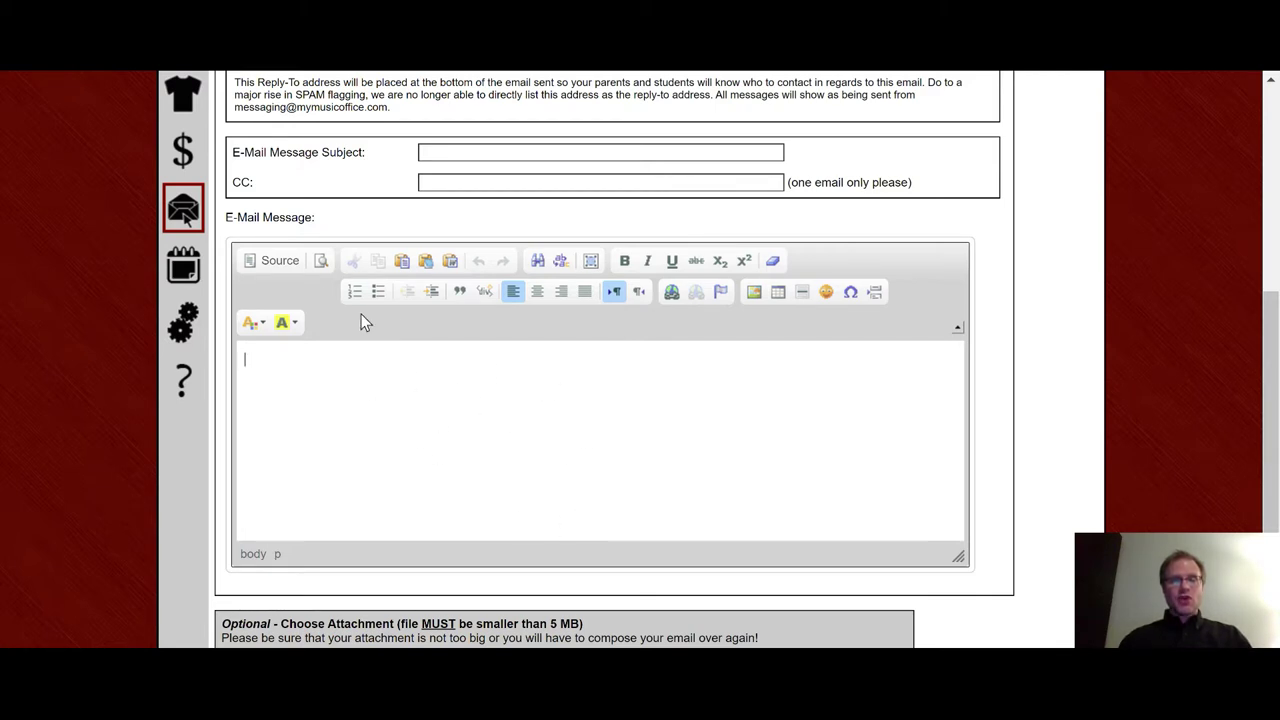
pyautogui.click(263, 258)
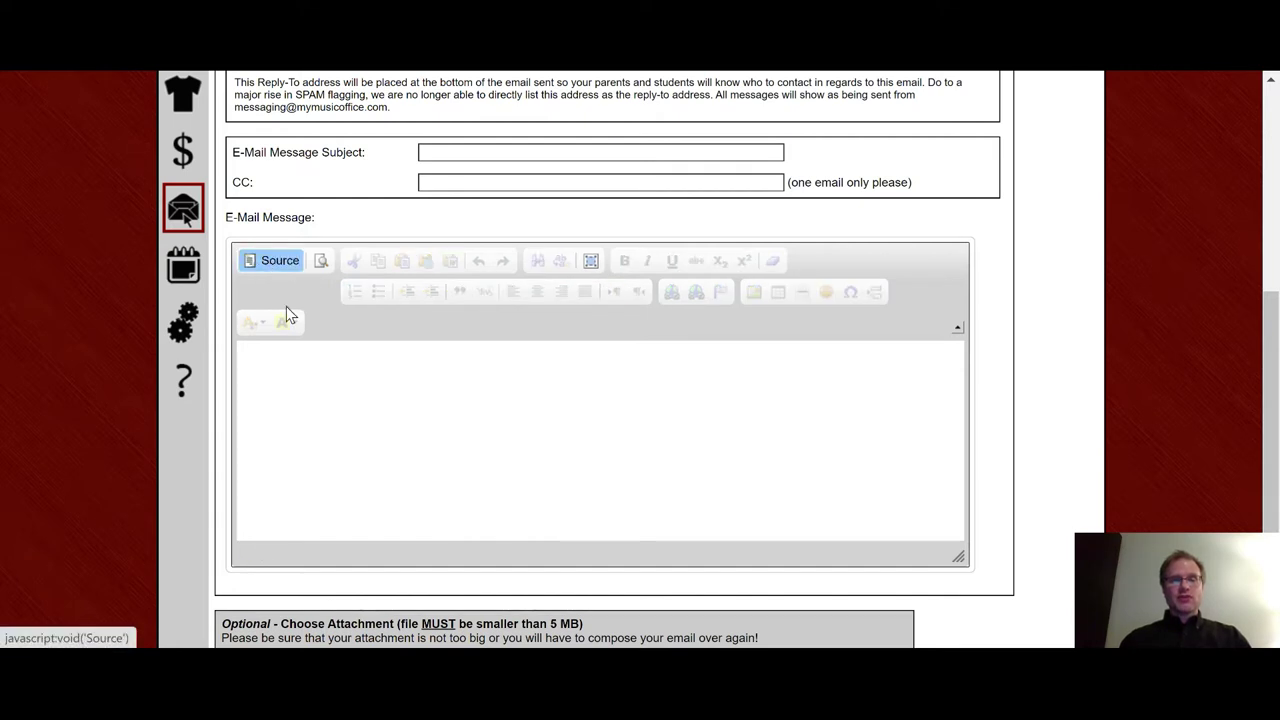
pyautogui.click(271, 264)
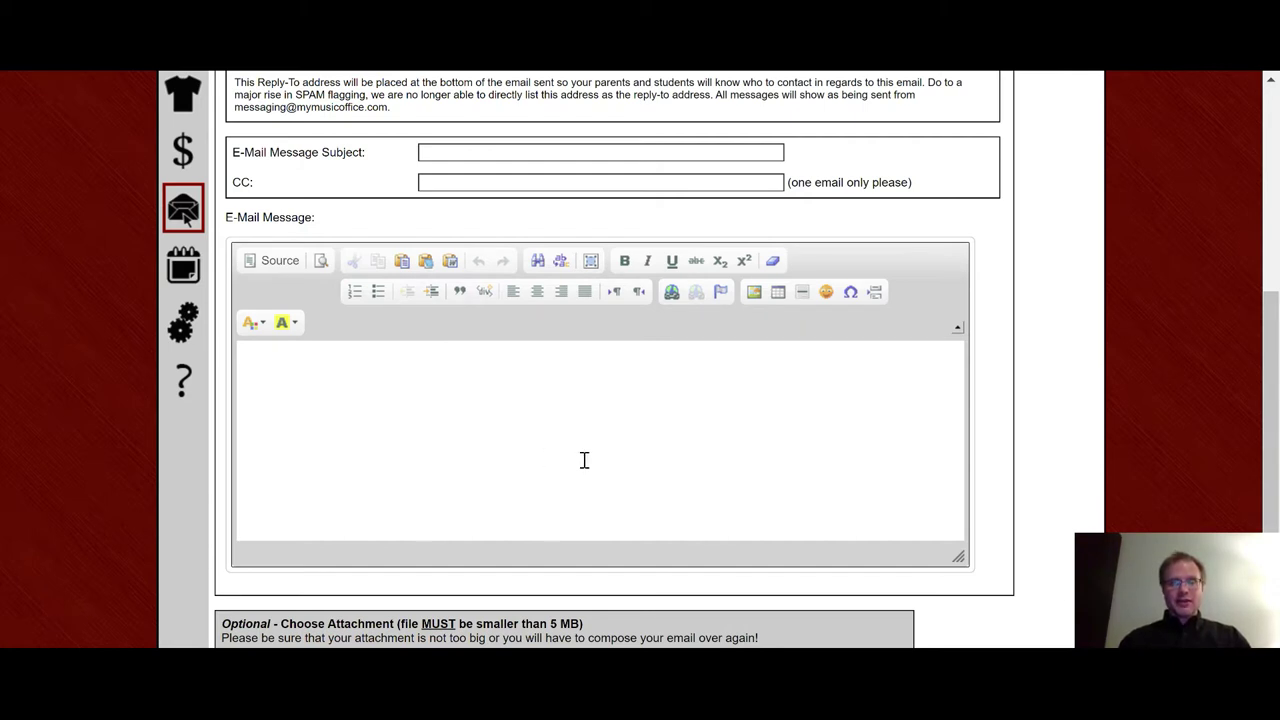
# Step: Review the whole single e-mail form, from the recipient and reply-to details to the optional file attachment
pyautogui.scroll(1, 1020, 403)
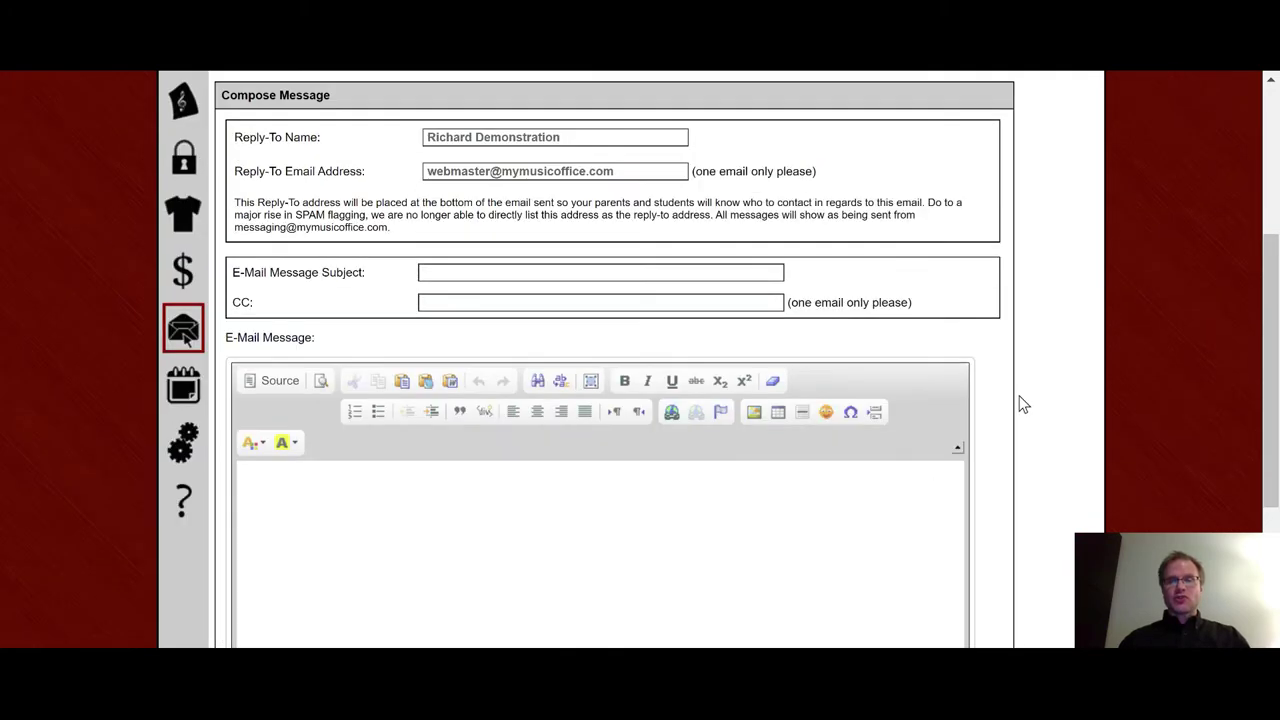
pyautogui.scroll(1, 1020, 403)
pyautogui.scroll(-1, 1020, 403)
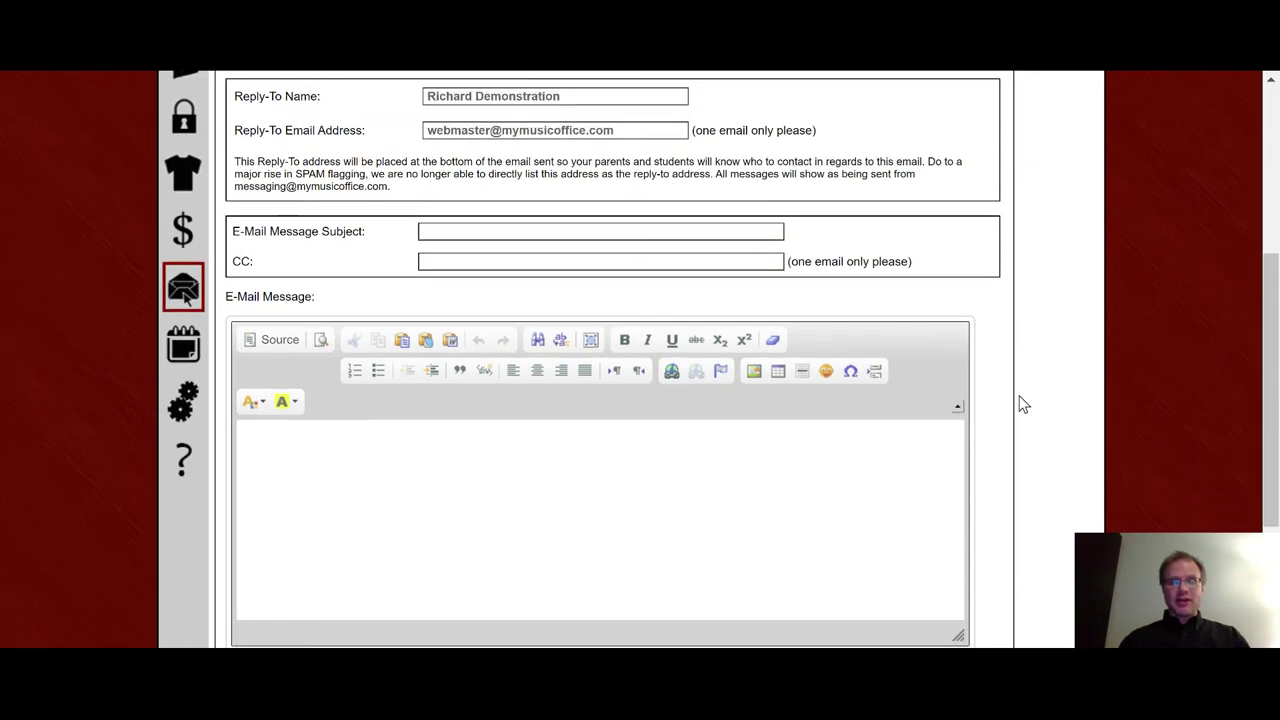
pyautogui.scroll(-2, 1020, 403)
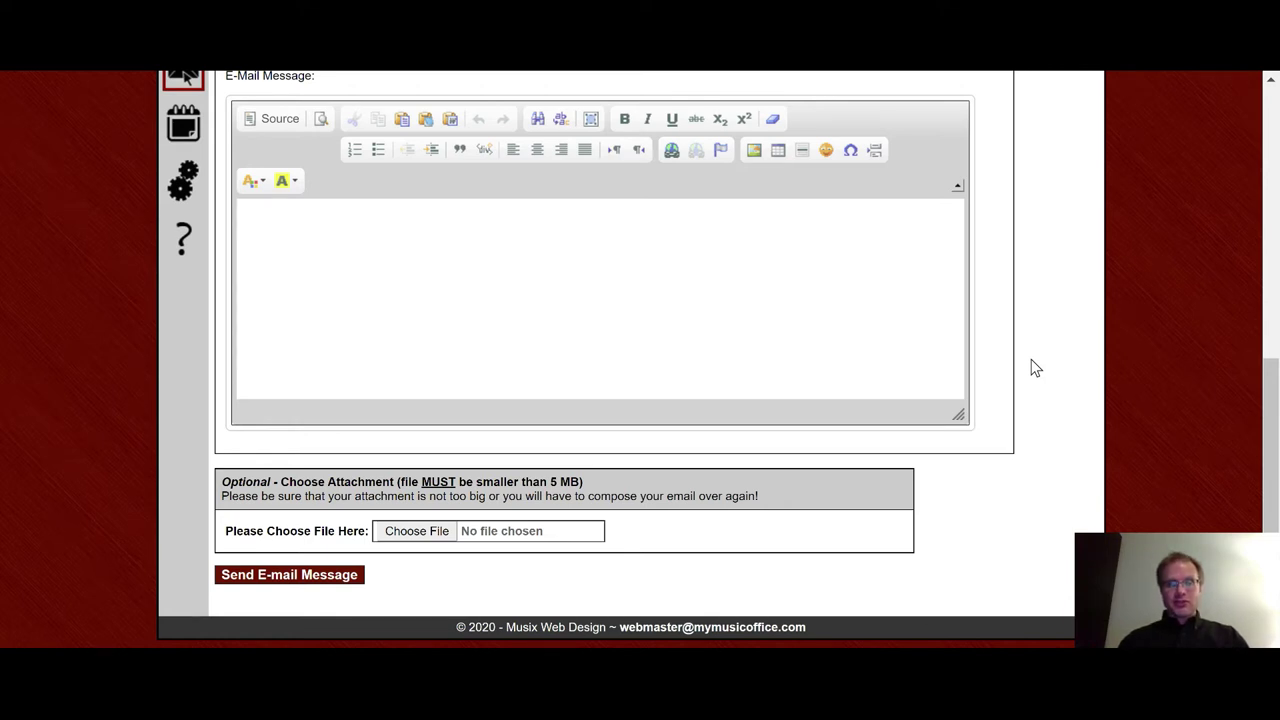
pyautogui.scroll(1, 1031, 364)
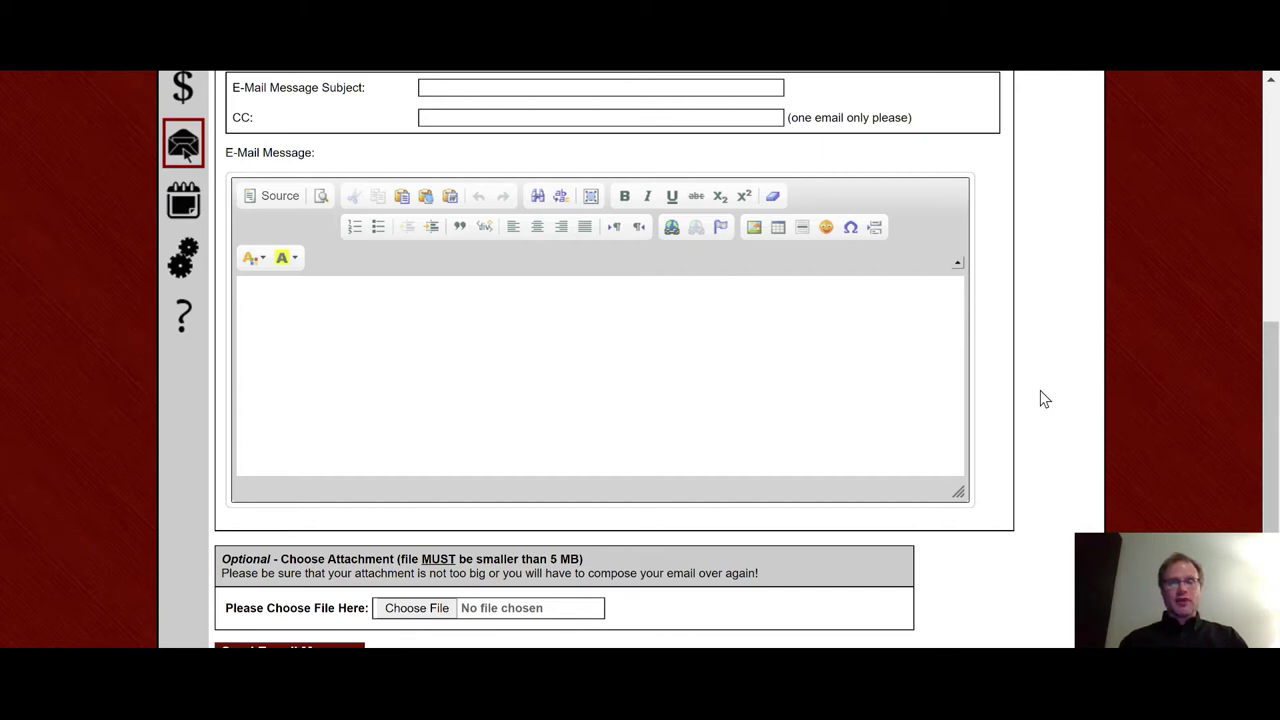
pyautogui.scroll(2, 1040, 399)
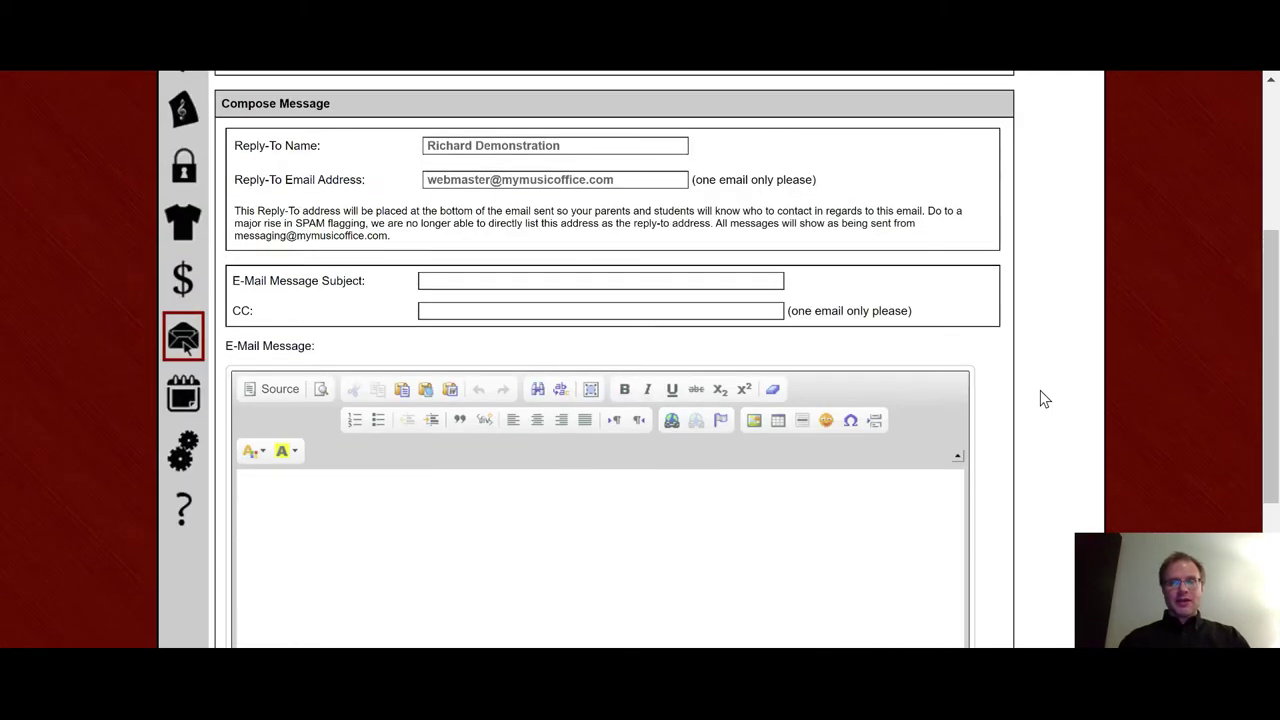
pyautogui.scroll(1, 1040, 399)
pyautogui.scroll(-4, 1040, 399)
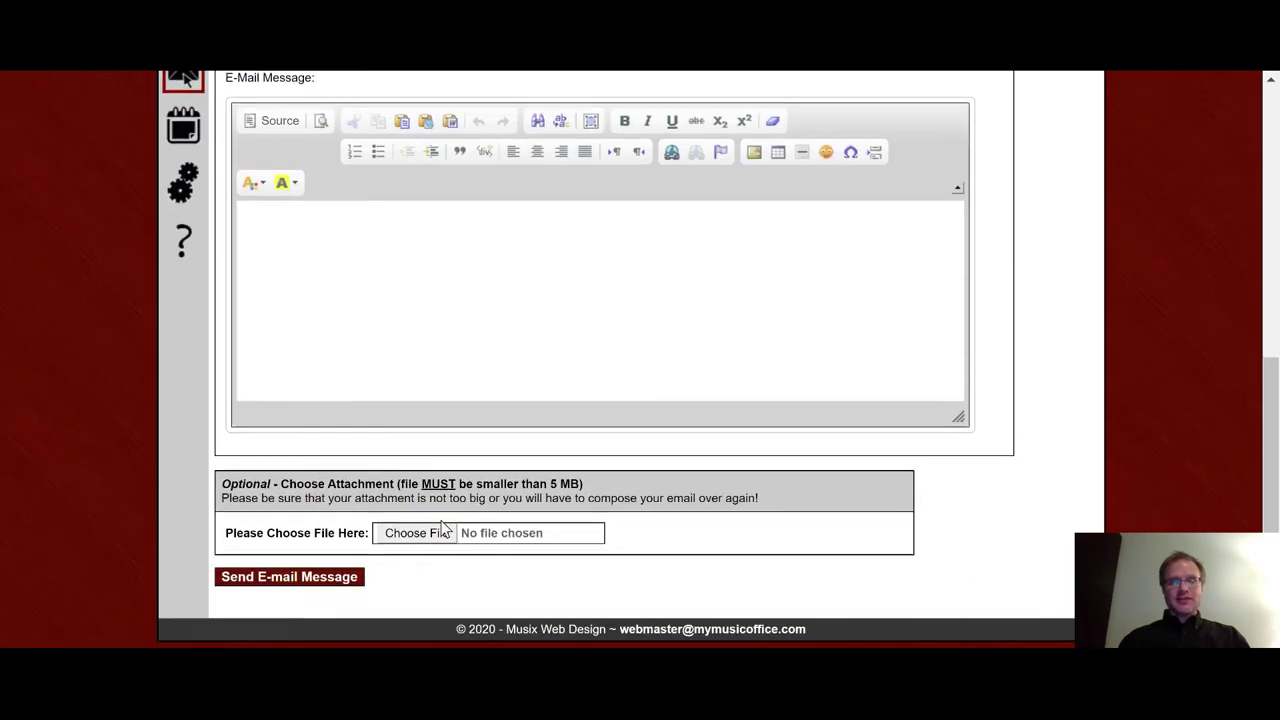
pyautogui.scroll(5, 1034, 350)
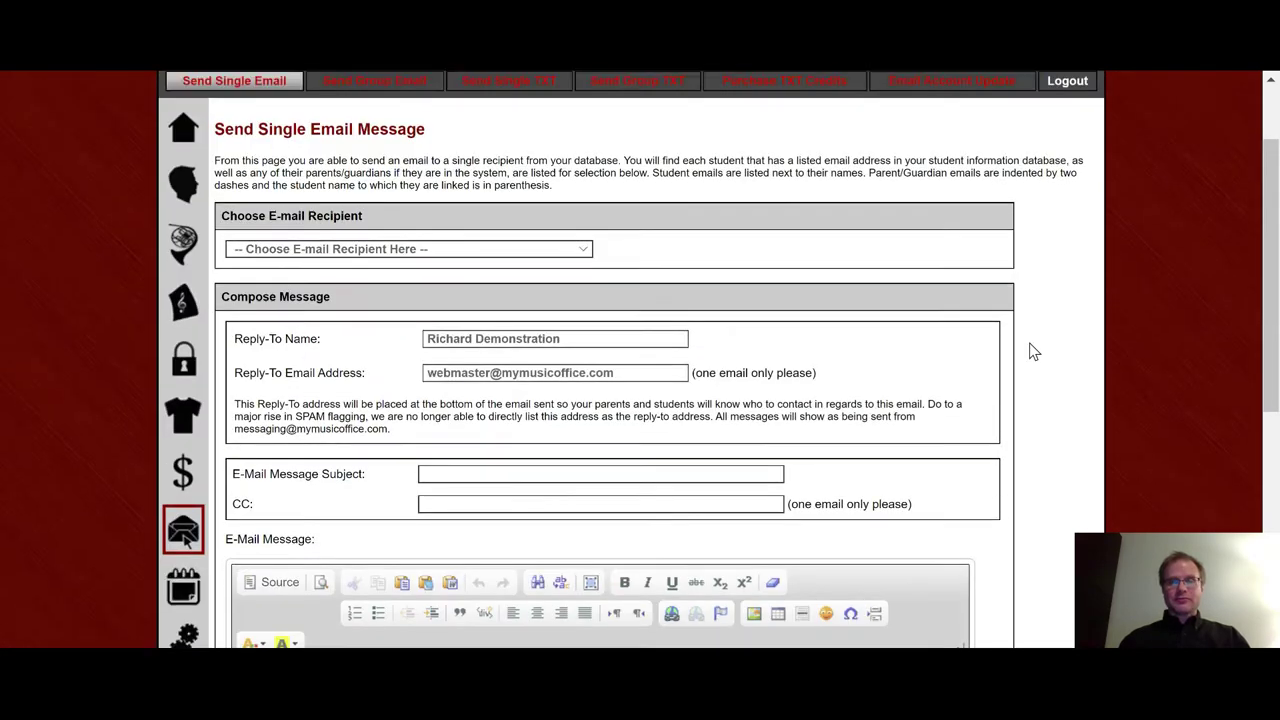
pyautogui.scroll(1, 1034, 350)
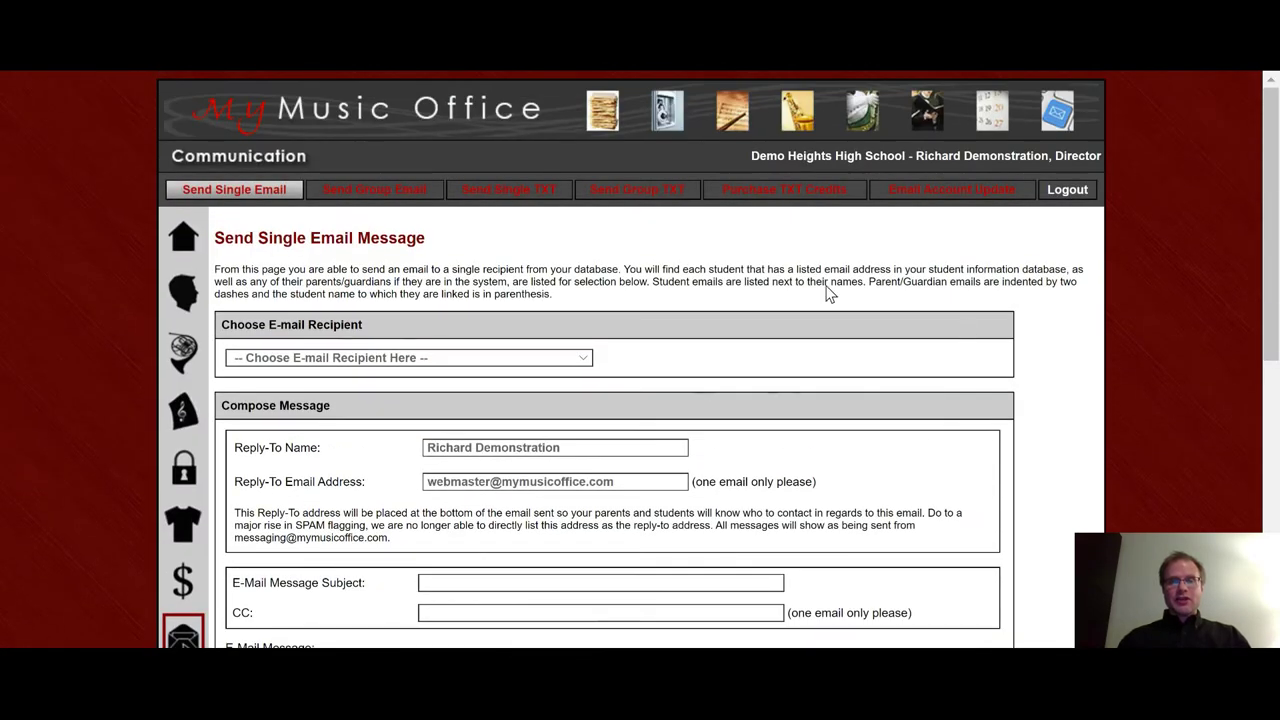
# Step: Open the group e-mail page and set the recipients to Choose Students to list the students
pyautogui.click(390, 199)
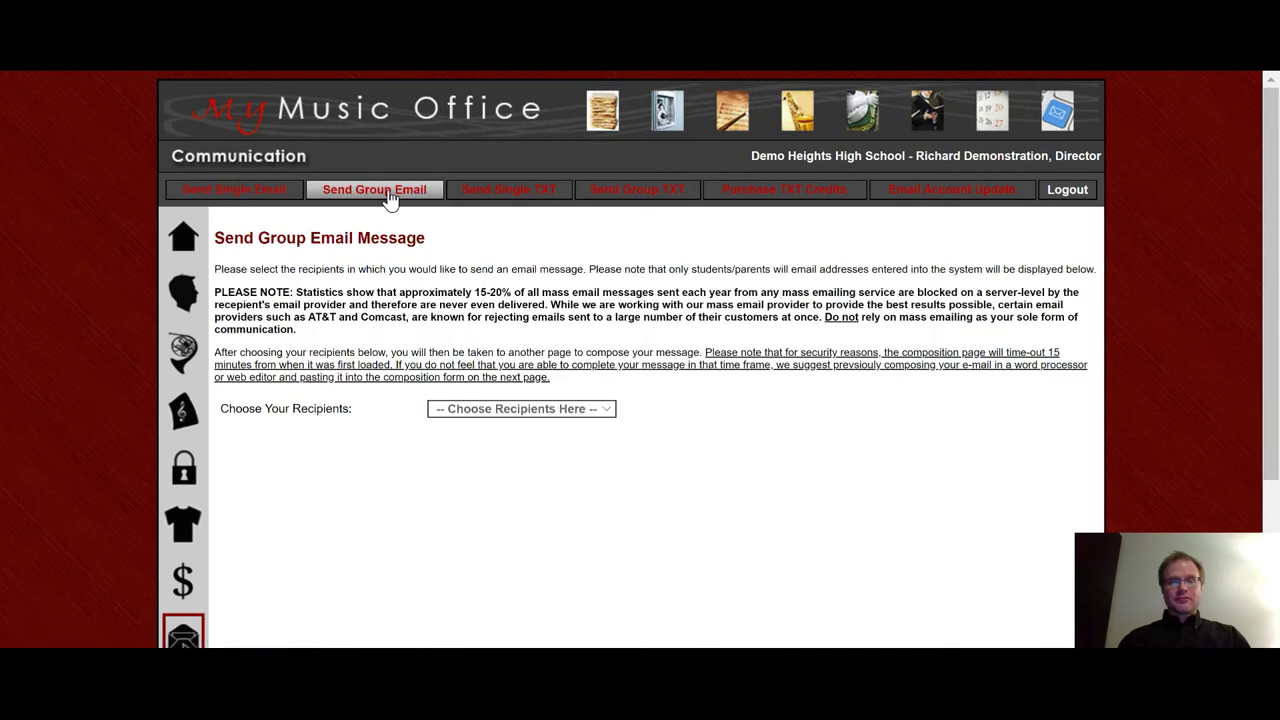
pyautogui.click(602, 414)
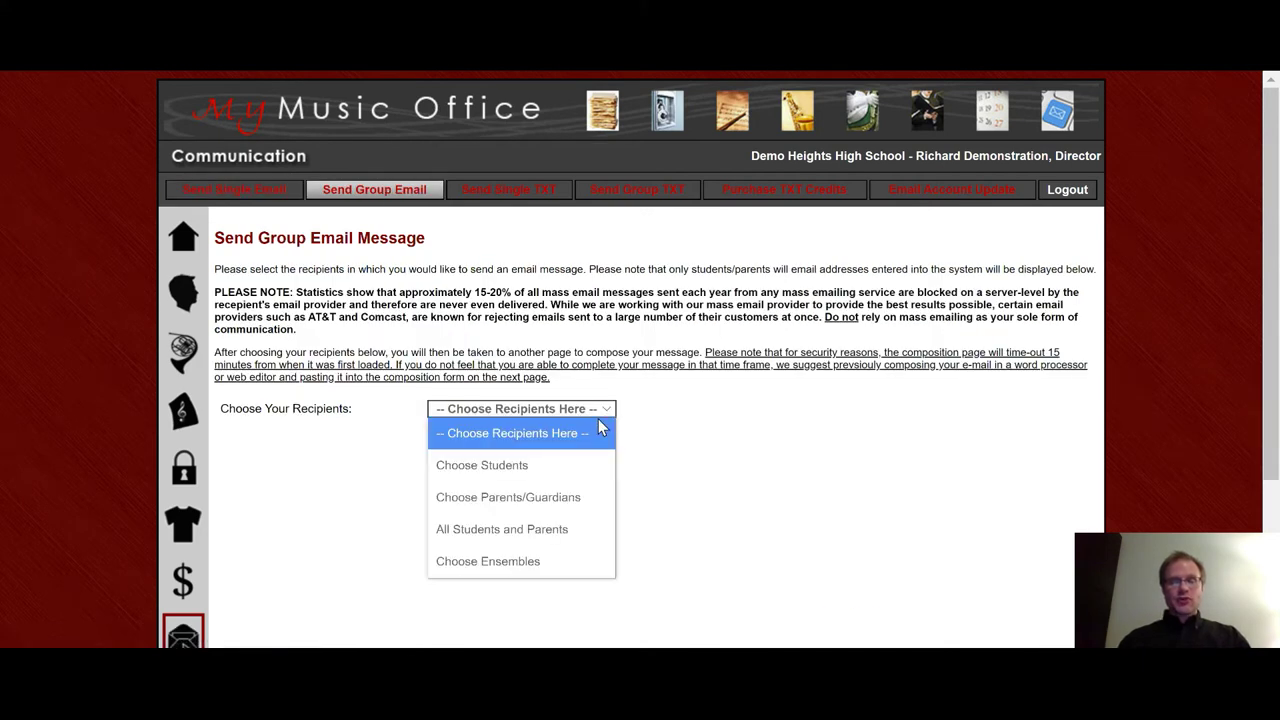
pyautogui.click(571, 465)
pyautogui.scroll(-3, 881, 510)
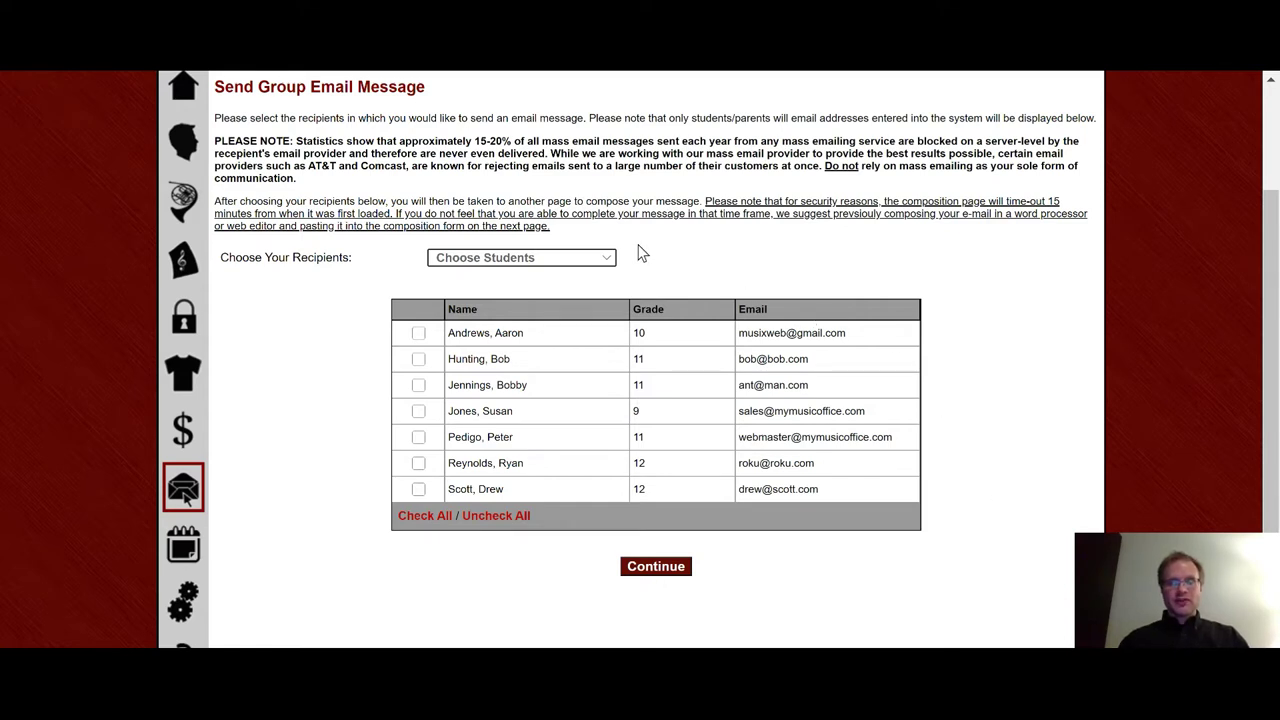
# Step: View the recipient lists for Choose Parents/Guardians and for All Students and Parents
pyautogui.click(606, 257)
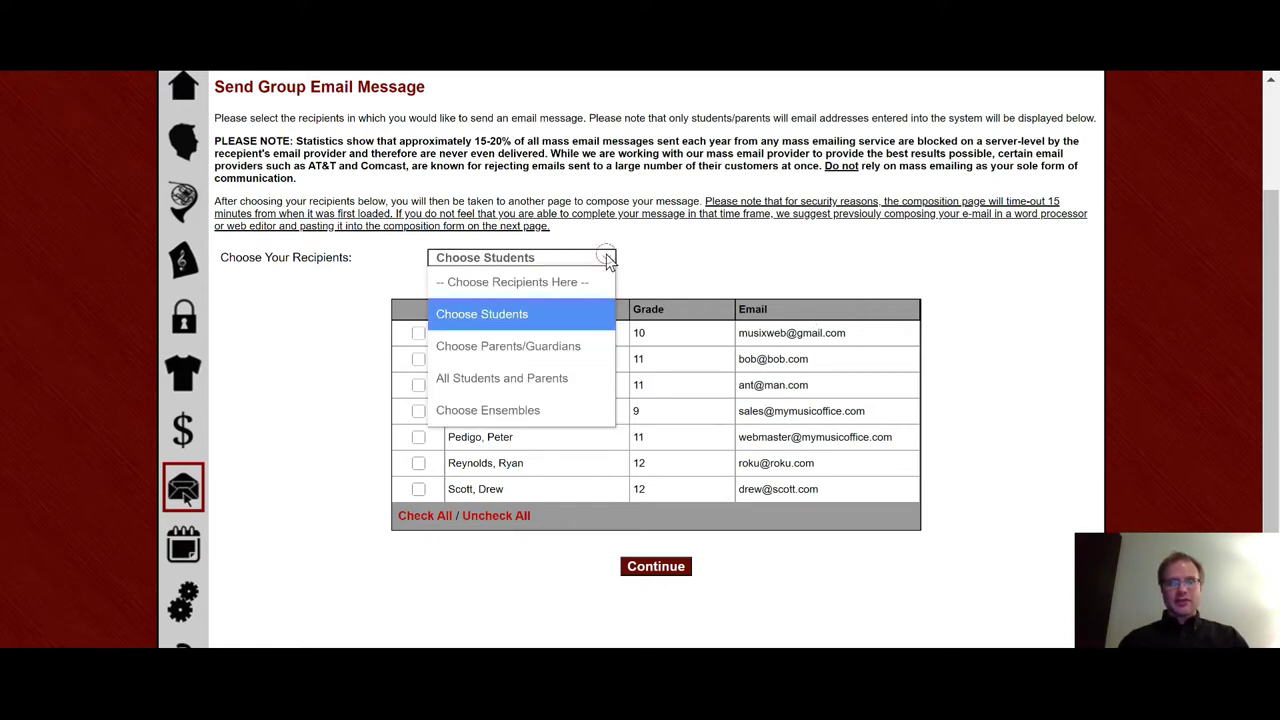
pyautogui.click(566, 346)
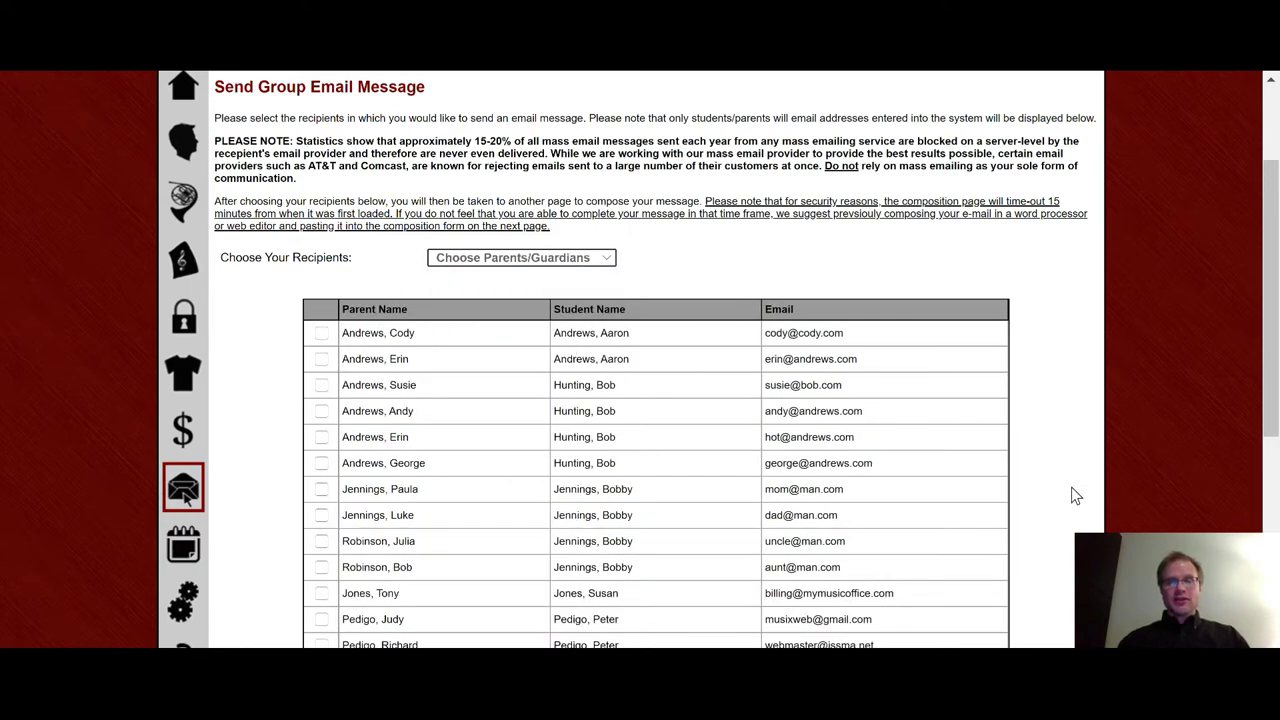
pyautogui.scroll(-1, 1045, 490)
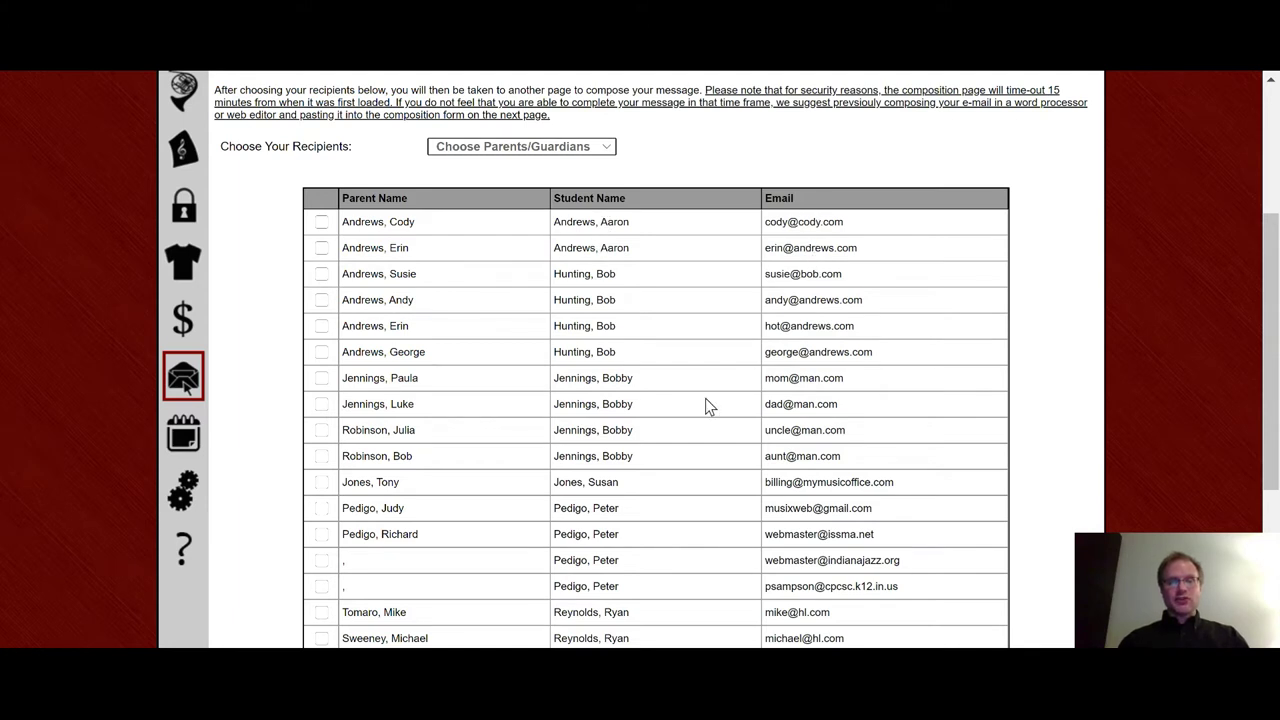
pyautogui.click(603, 146)
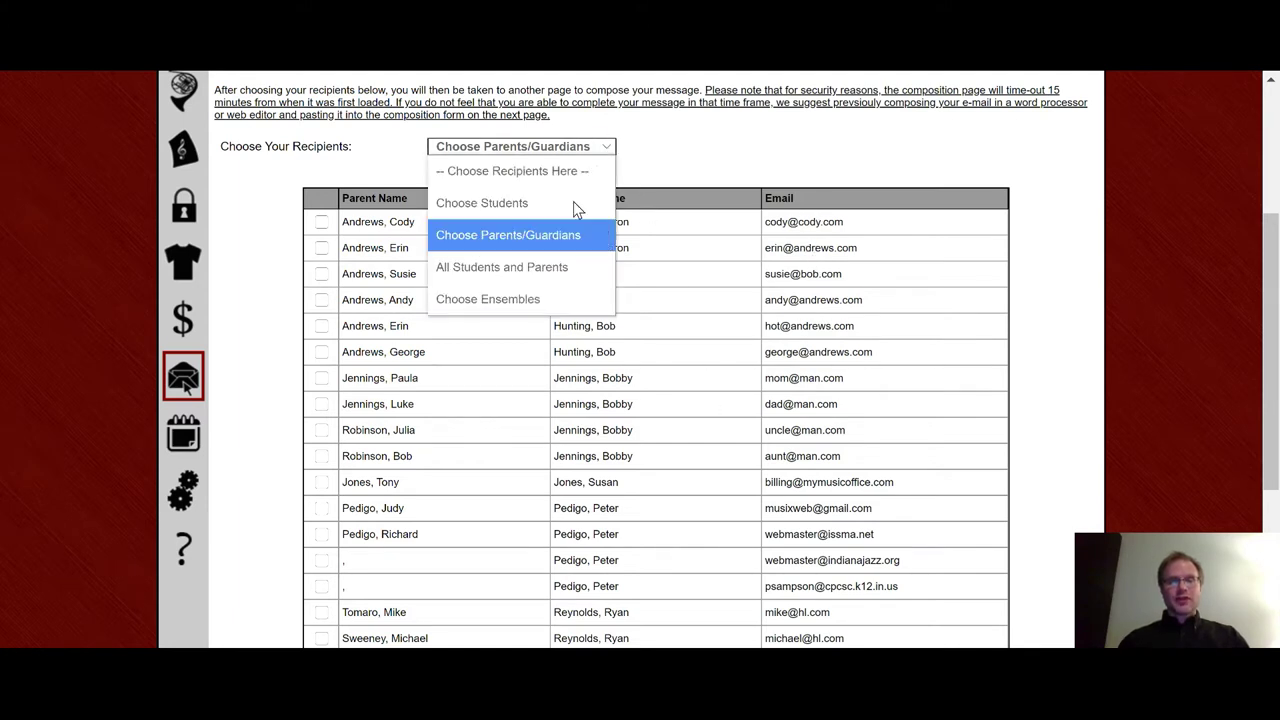
pyautogui.click(557, 268)
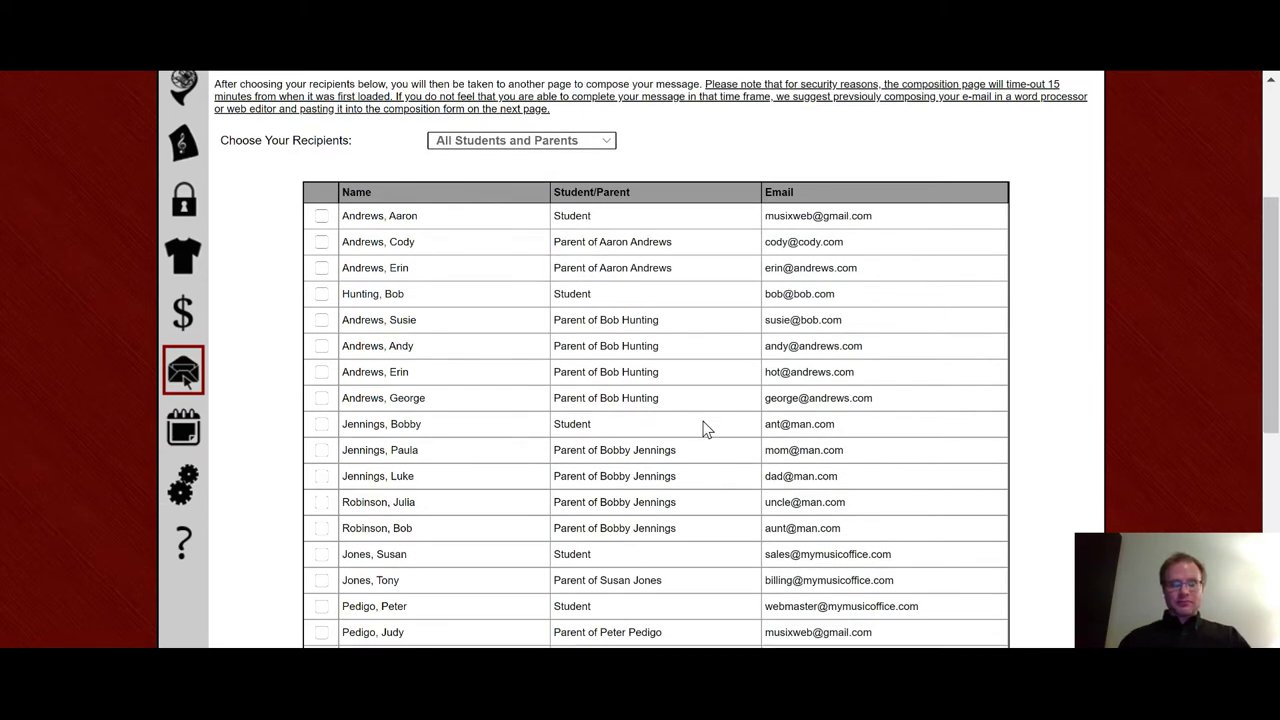
pyautogui.scroll(-1, 703, 429)
# Step: Set the group e-mail recipients by ensemble to the parents of the Marching Band and continue to the message form
pyautogui.click(584, 126)
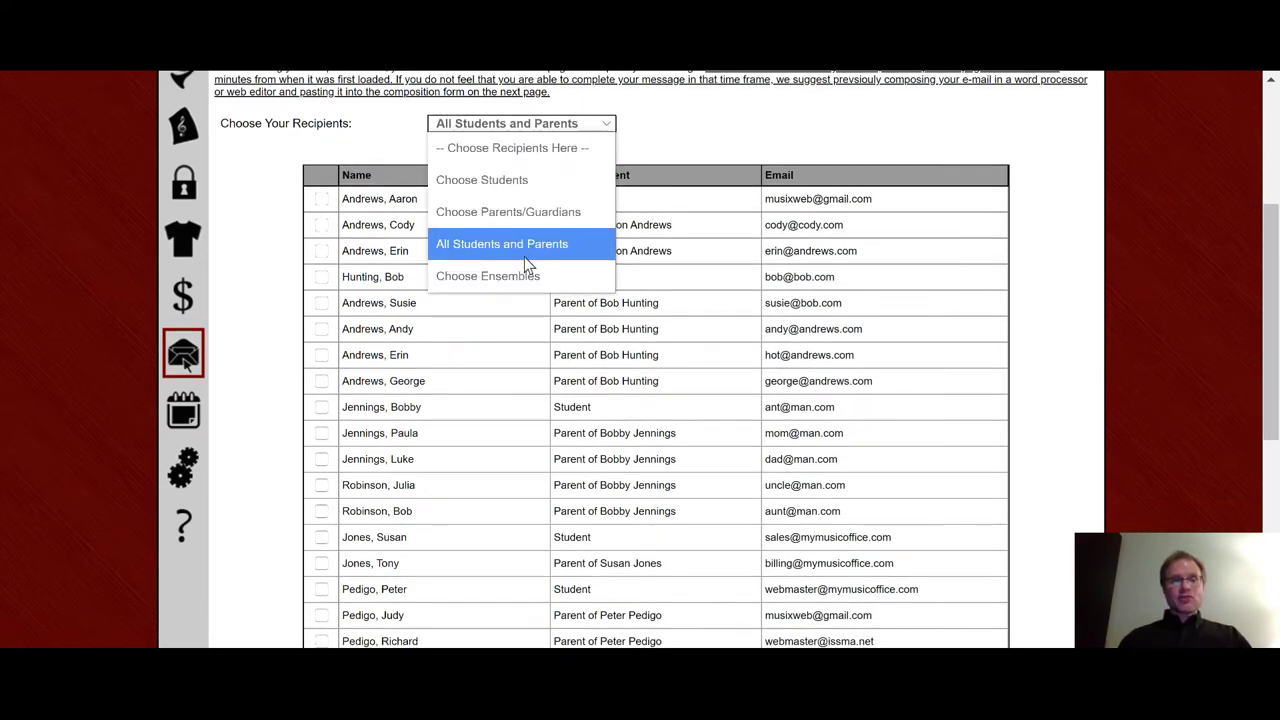
pyautogui.click(519, 275)
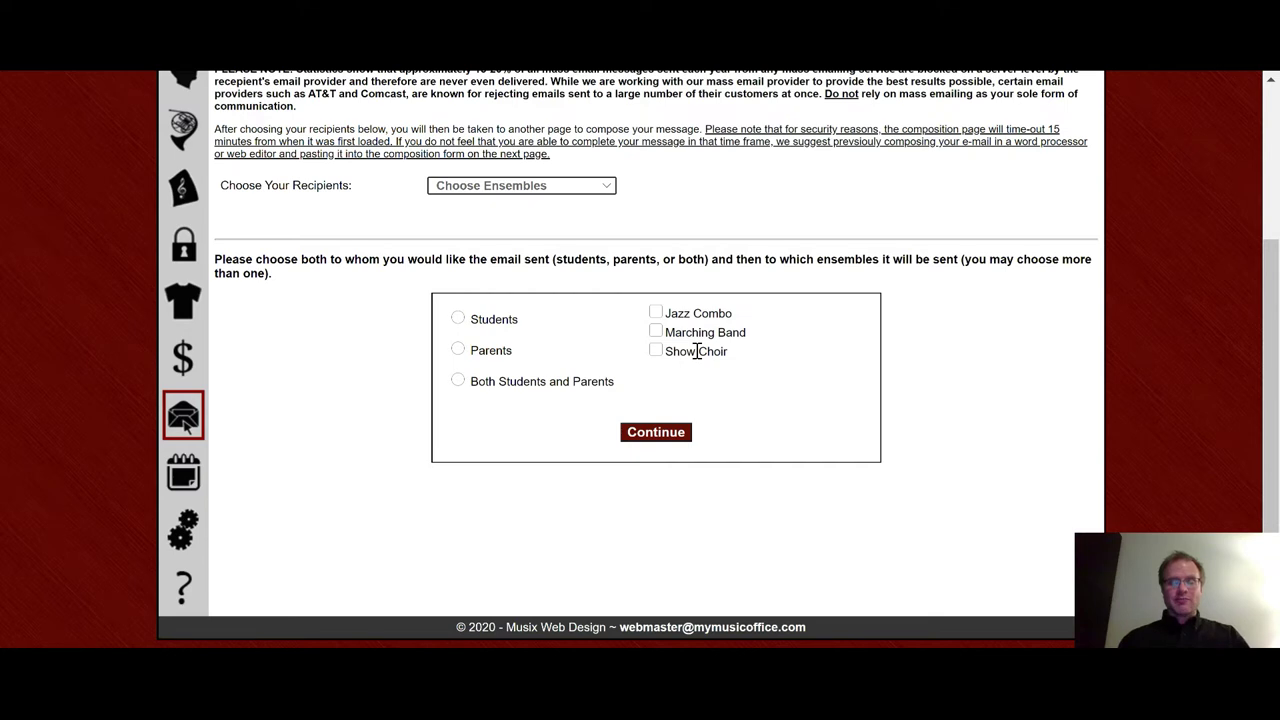
pyautogui.click(458, 349)
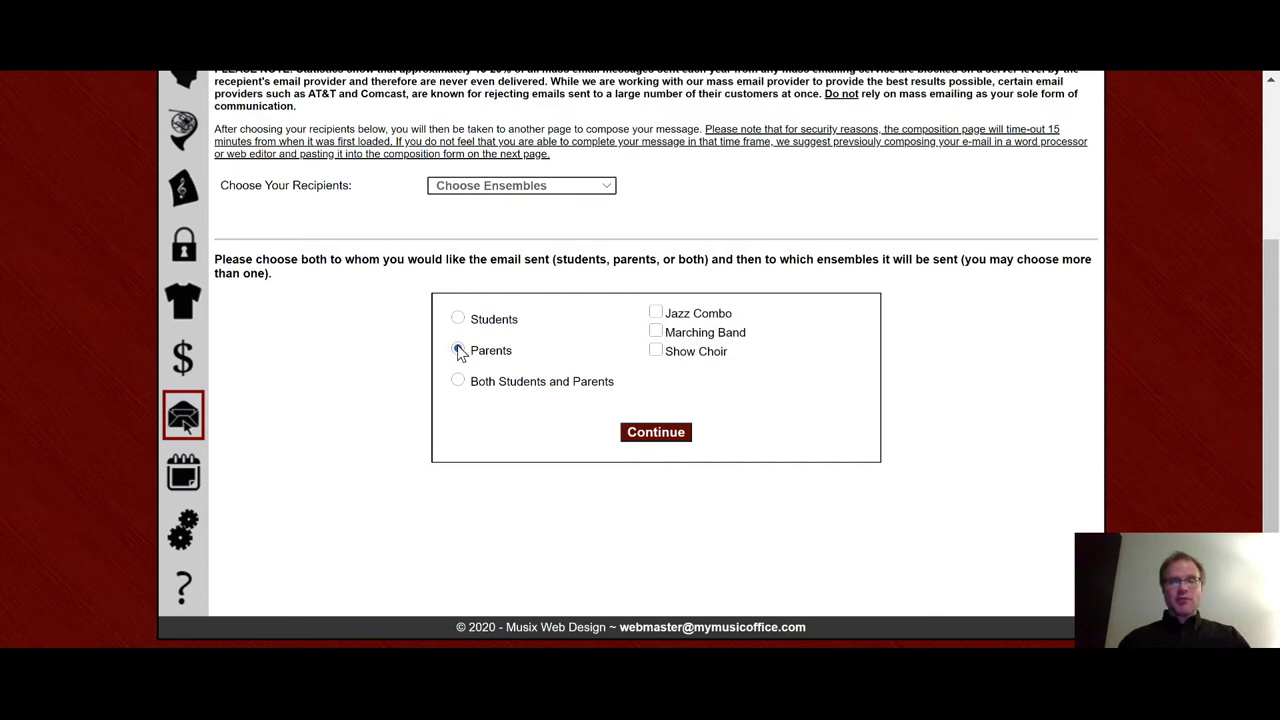
pyautogui.click(656, 331)
pyautogui.click(651, 440)
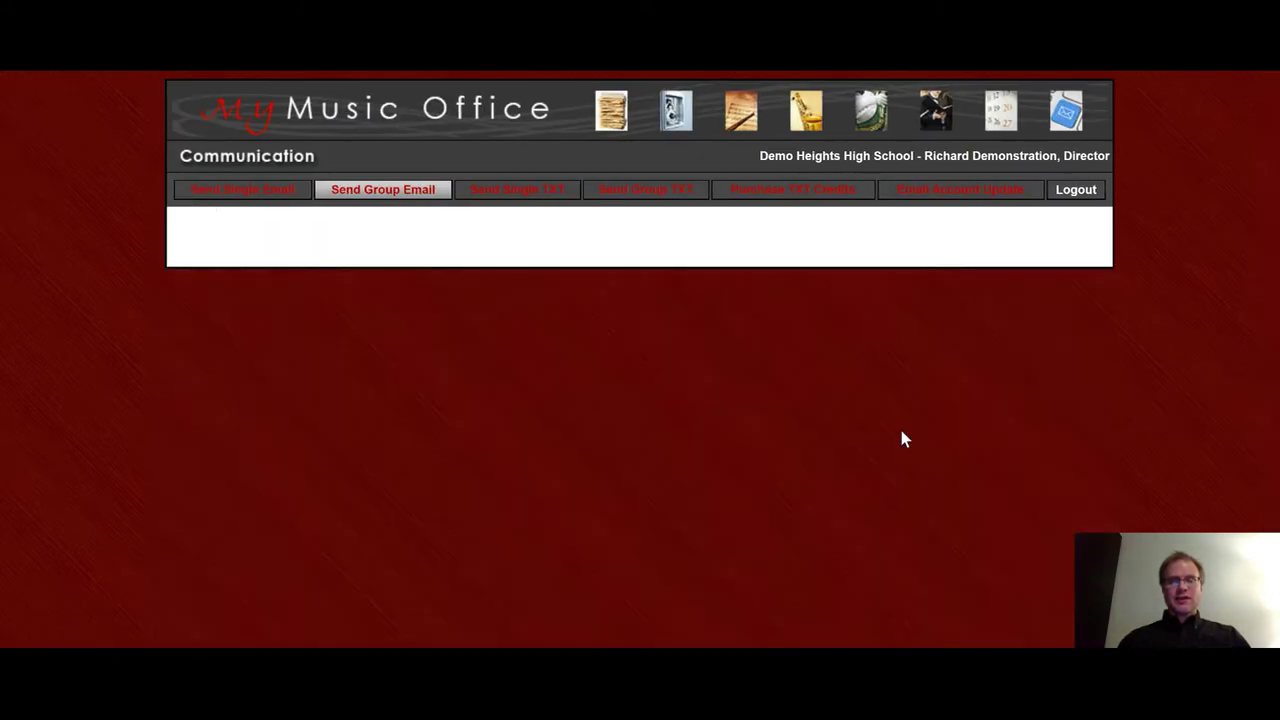
pyautogui.scroll(-2, 1003, 518)
pyautogui.scroll(-4, 1003, 518)
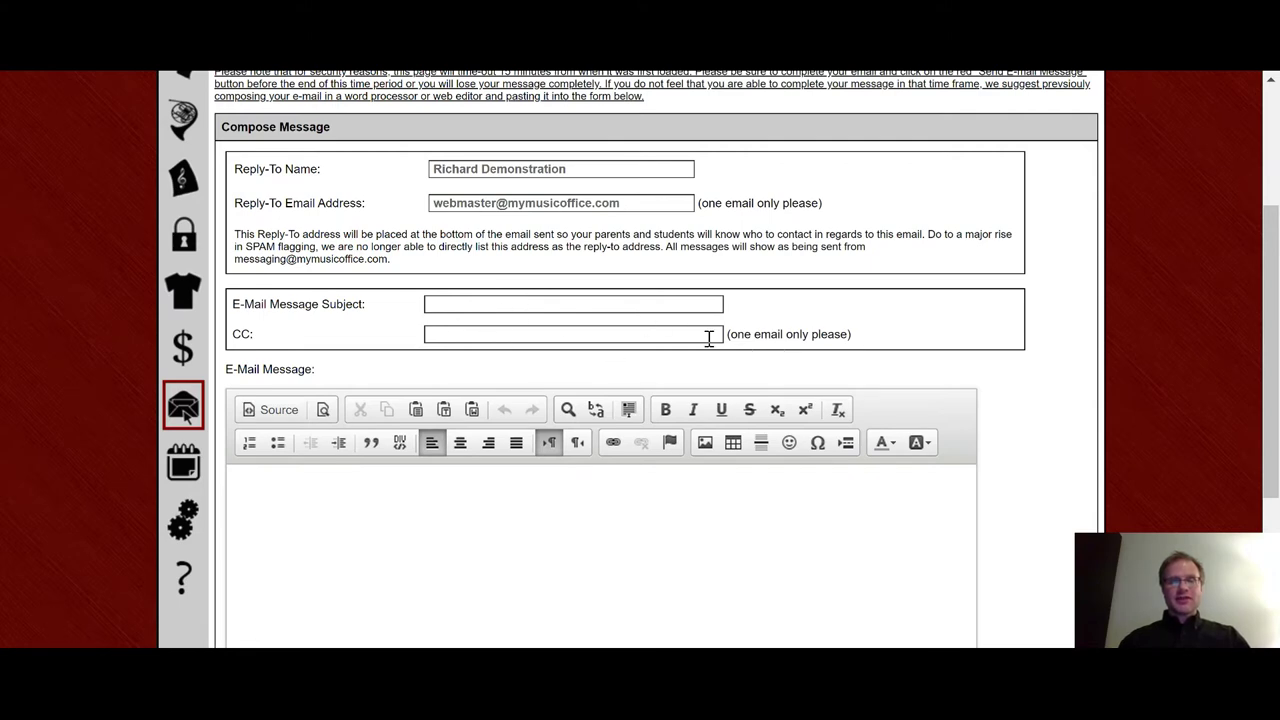
# Step: Review the group e-mail form from the subject and CC fields through the message editor to the optional attachment
pyautogui.scroll(-3, 1014, 417)
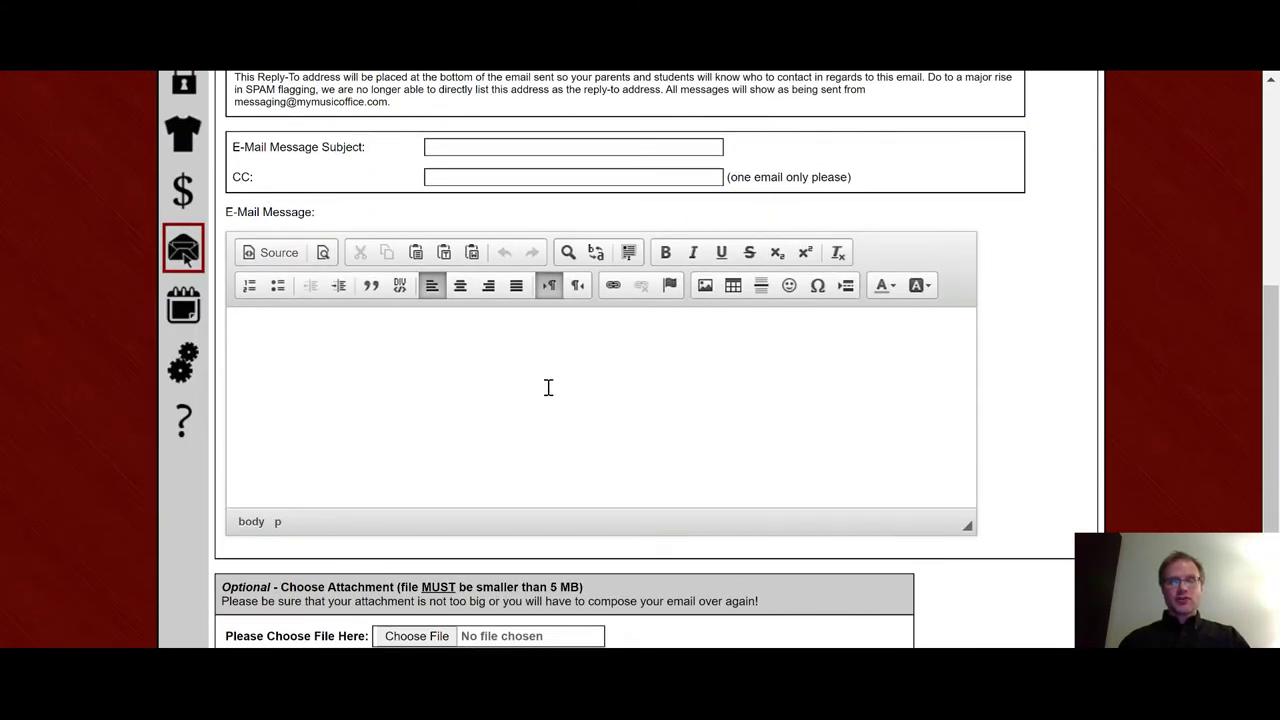
pyautogui.scroll(-2, 960, 447)
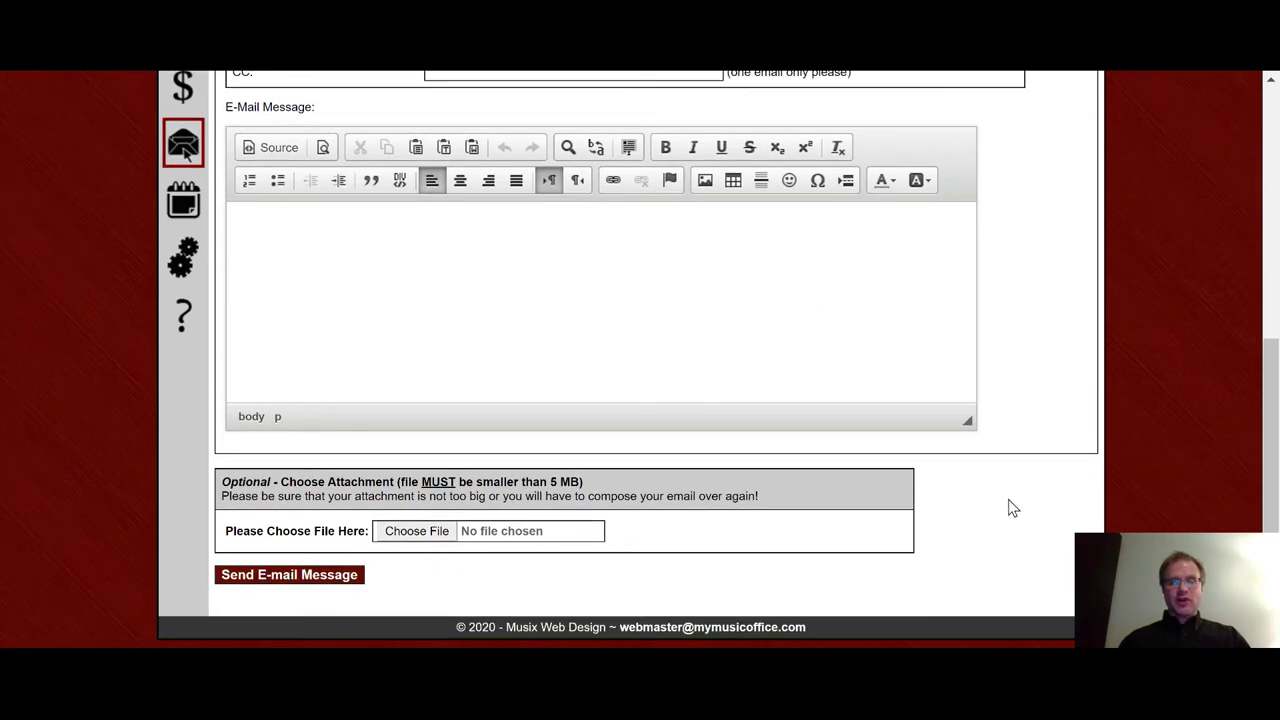
pyautogui.scroll(5, 1046, 337)
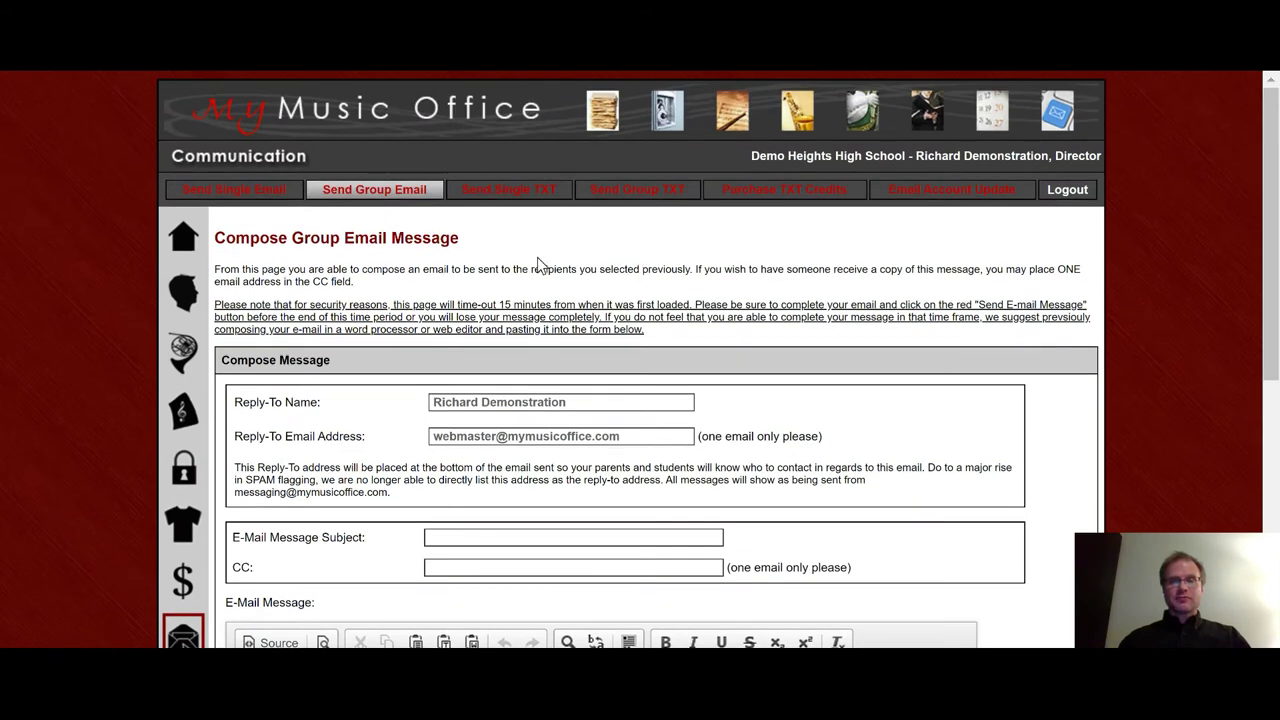
# Step: Open the previously sent e-mail messages and view the Financial Email Messages list, returning to General Email Messages
pyautogui.click(186, 636)
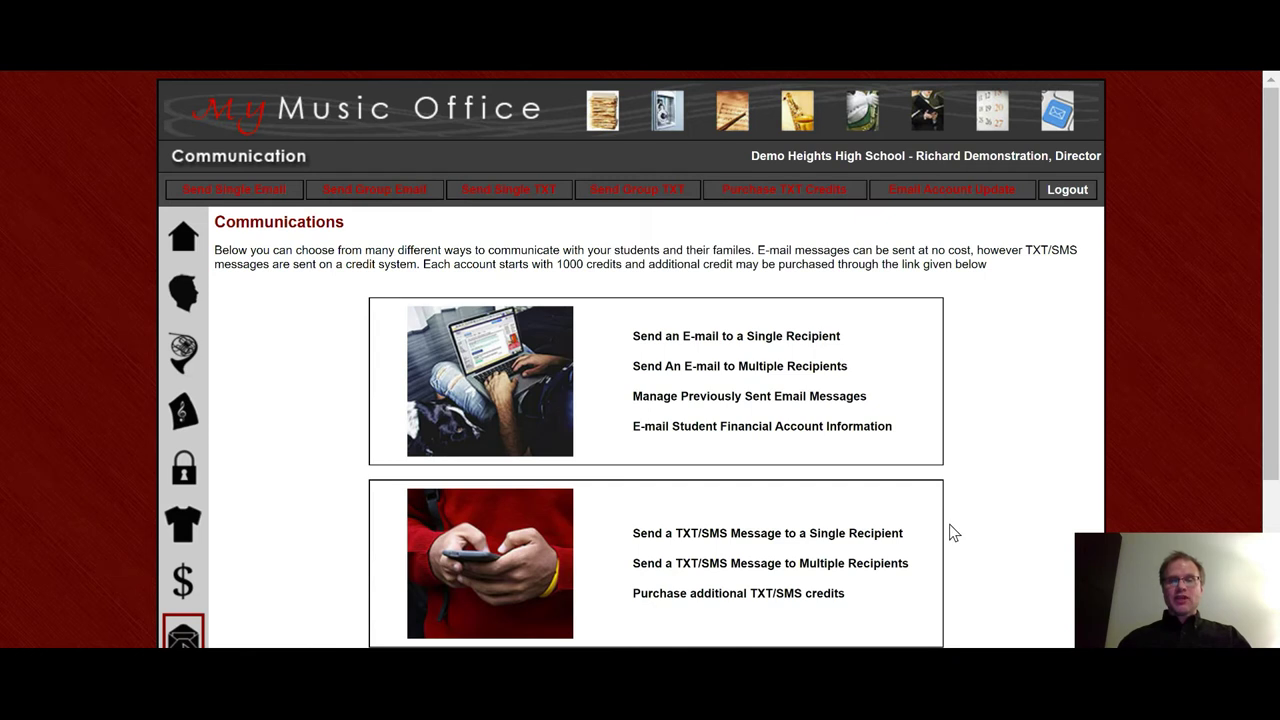
pyautogui.scroll(-1, 951, 530)
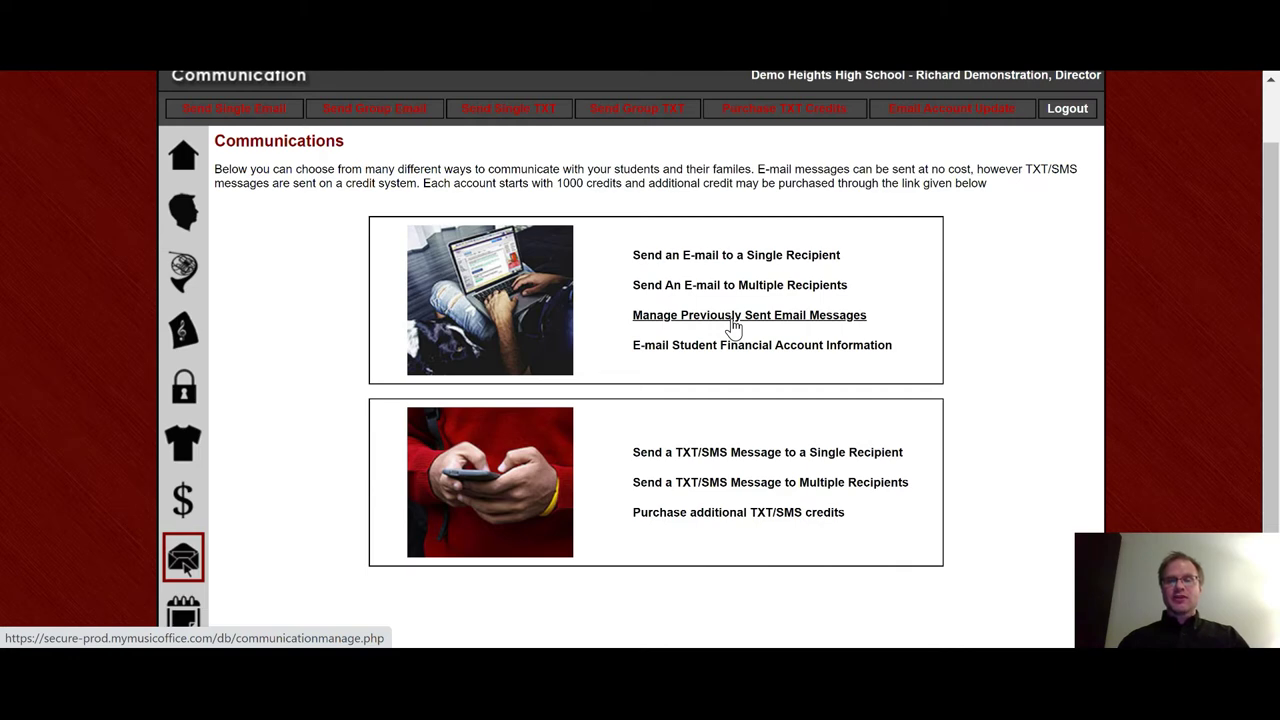
pyautogui.click(733, 318)
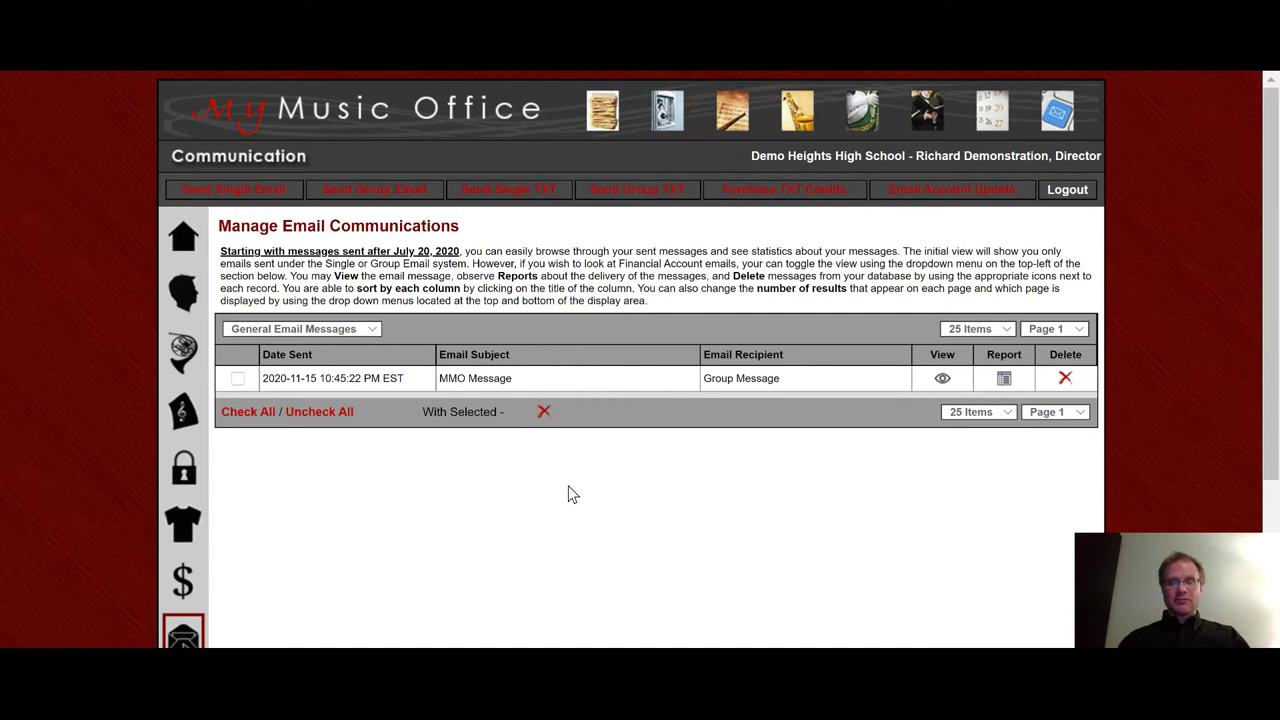
pyautogui.click(372, 333)
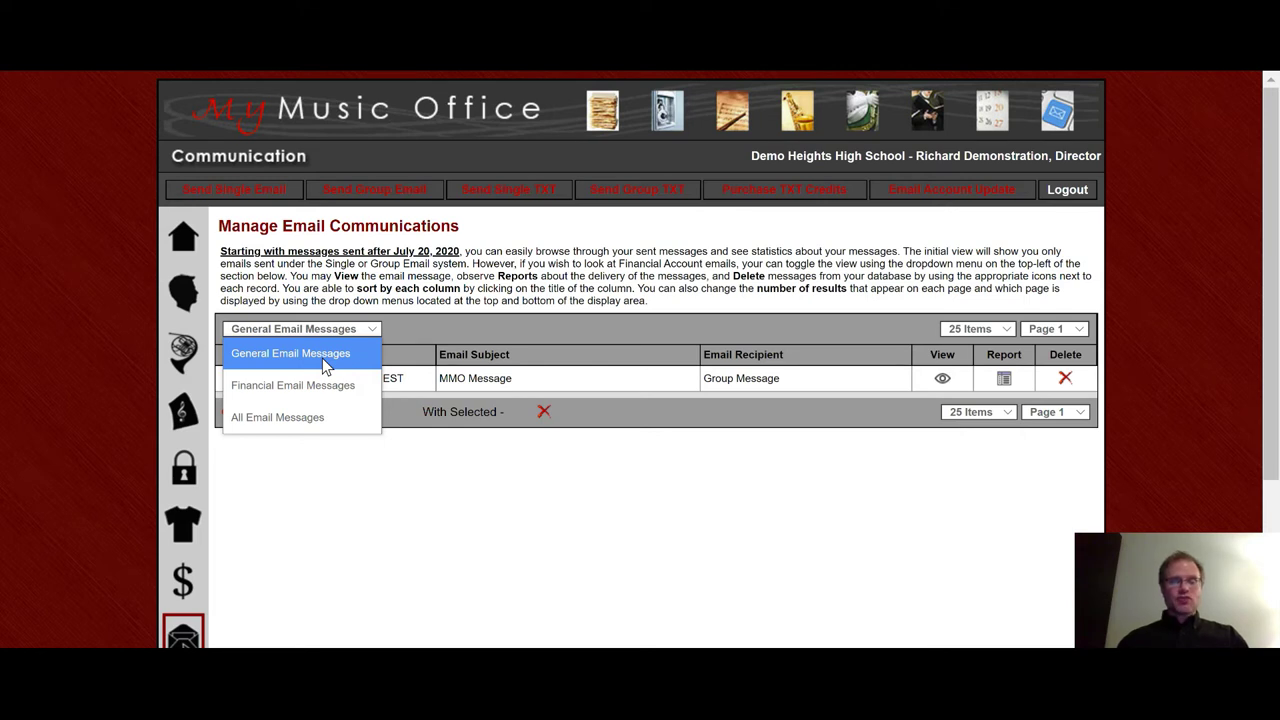
pyautogui.click(318, 386)
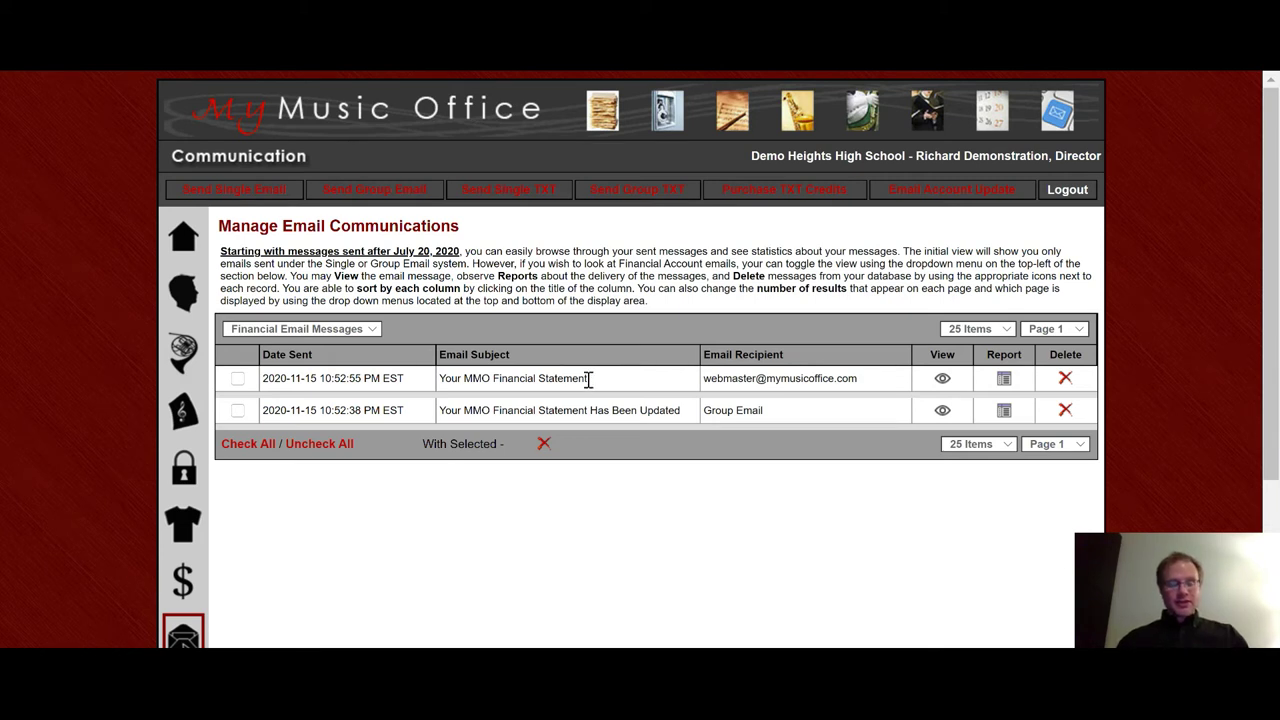
pyautogui.click(370, 331)
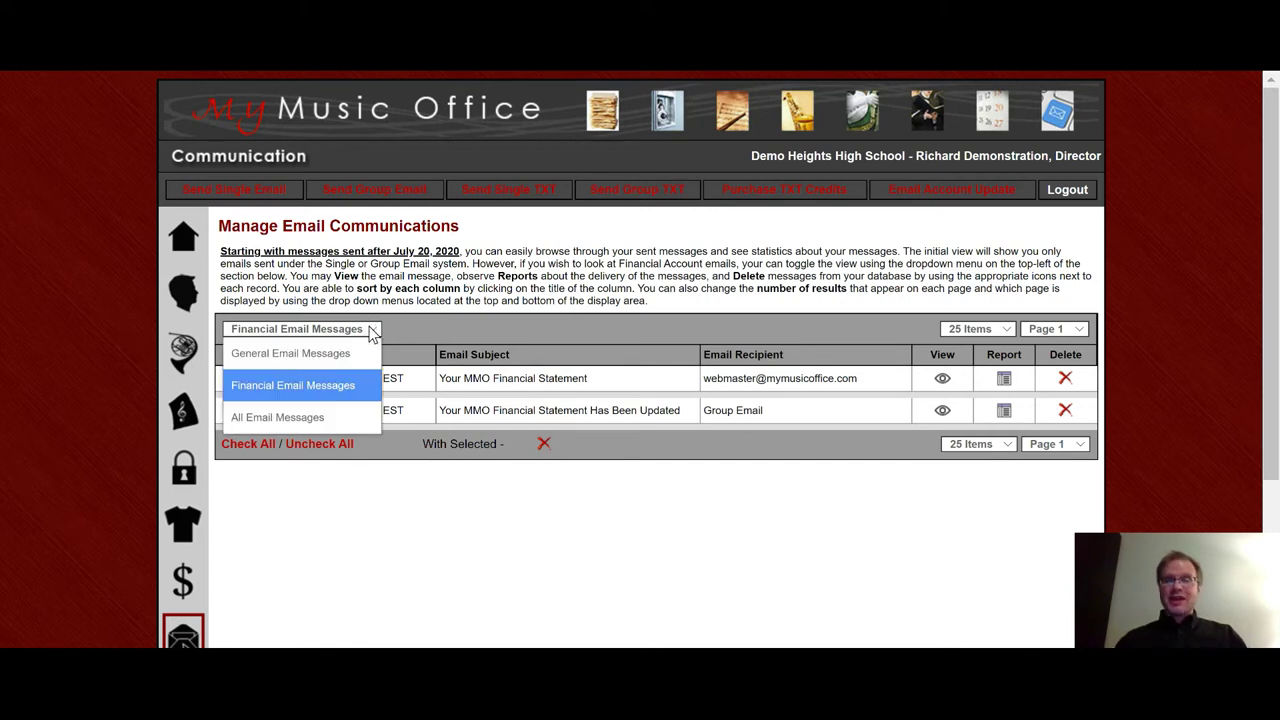
pyautogui.click(322, 354)
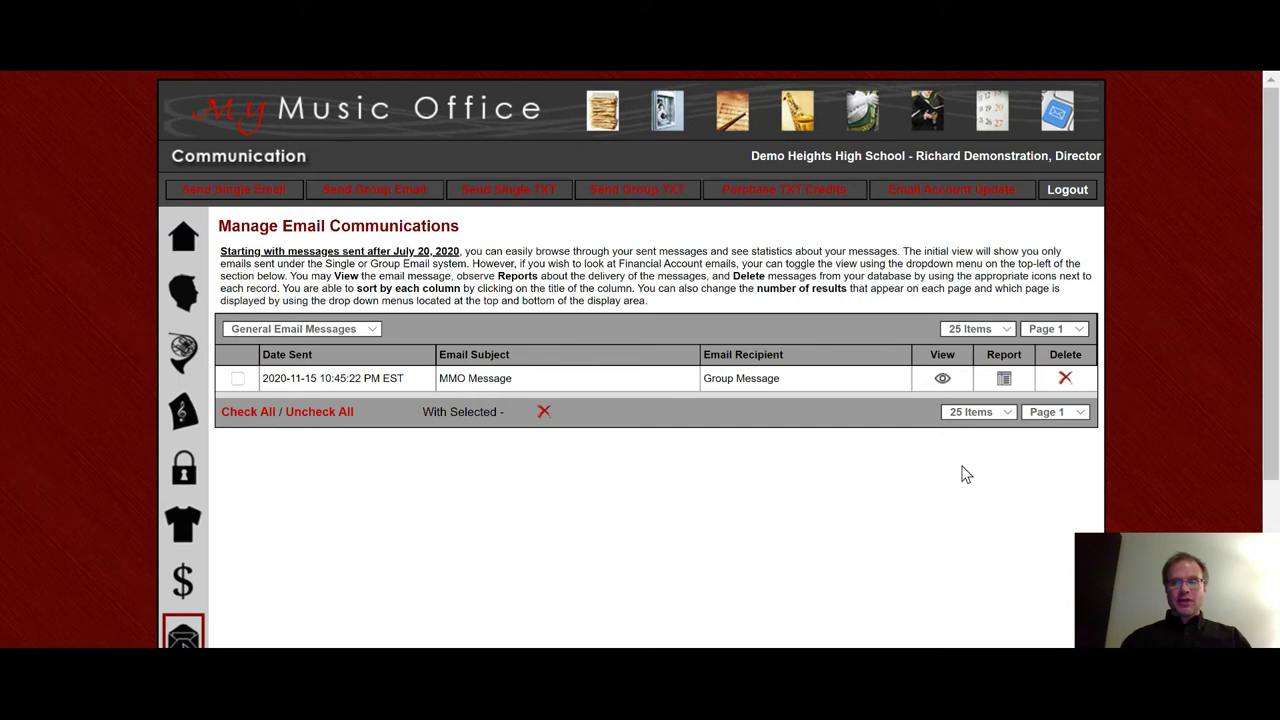
# Step: View the sent group e-mail "MMO Message" and examine its body text and the reply address in its footer
pyautogui.click(942, 379)
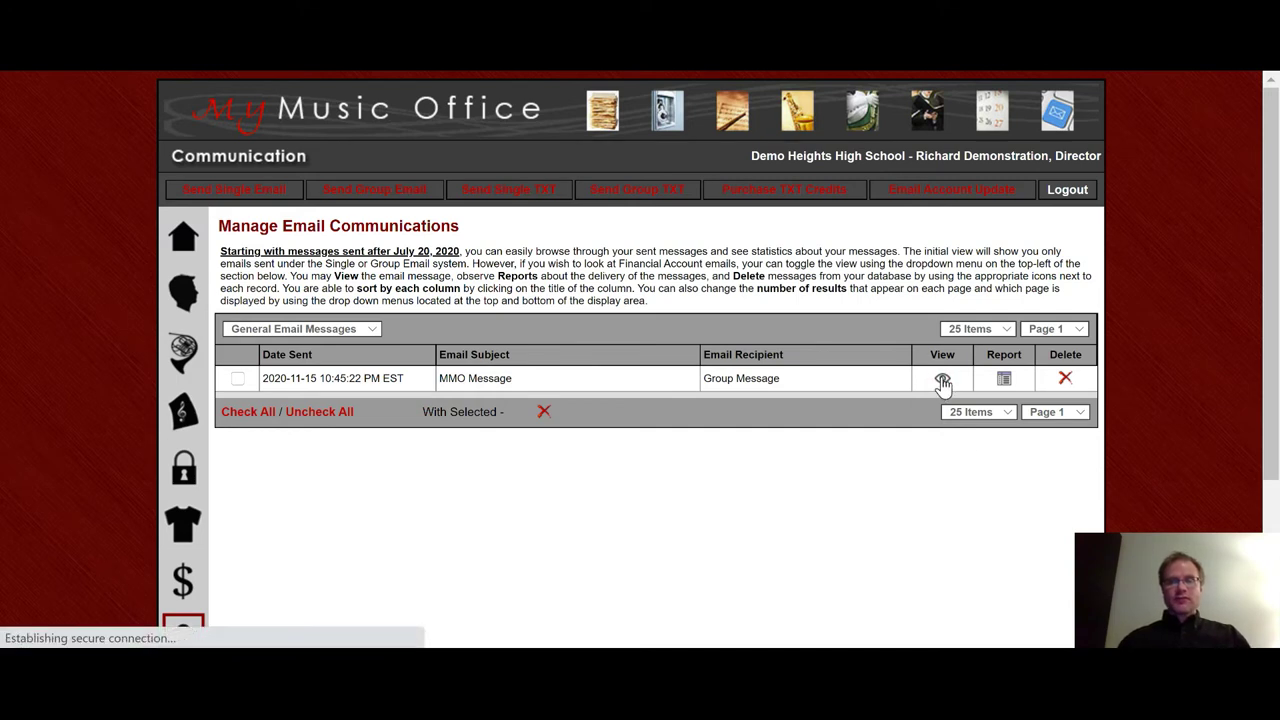
pyautogui.scroll(-1, 814, 547)
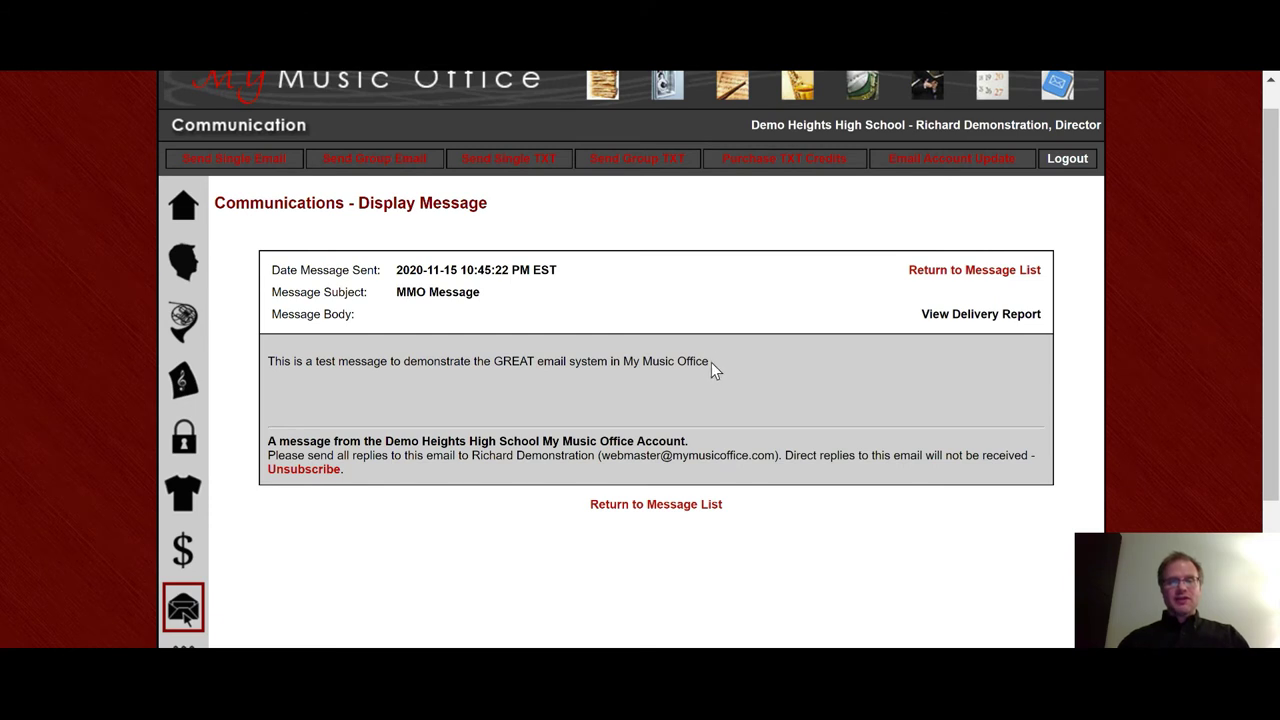
pyautogui.moveTo(712, 361); pyautogui.dragTo(271, 362)
pyautogui.click(458, 400)
pyautogui.moveTo(472, 455); pyautogui.dragTo(774, 460)
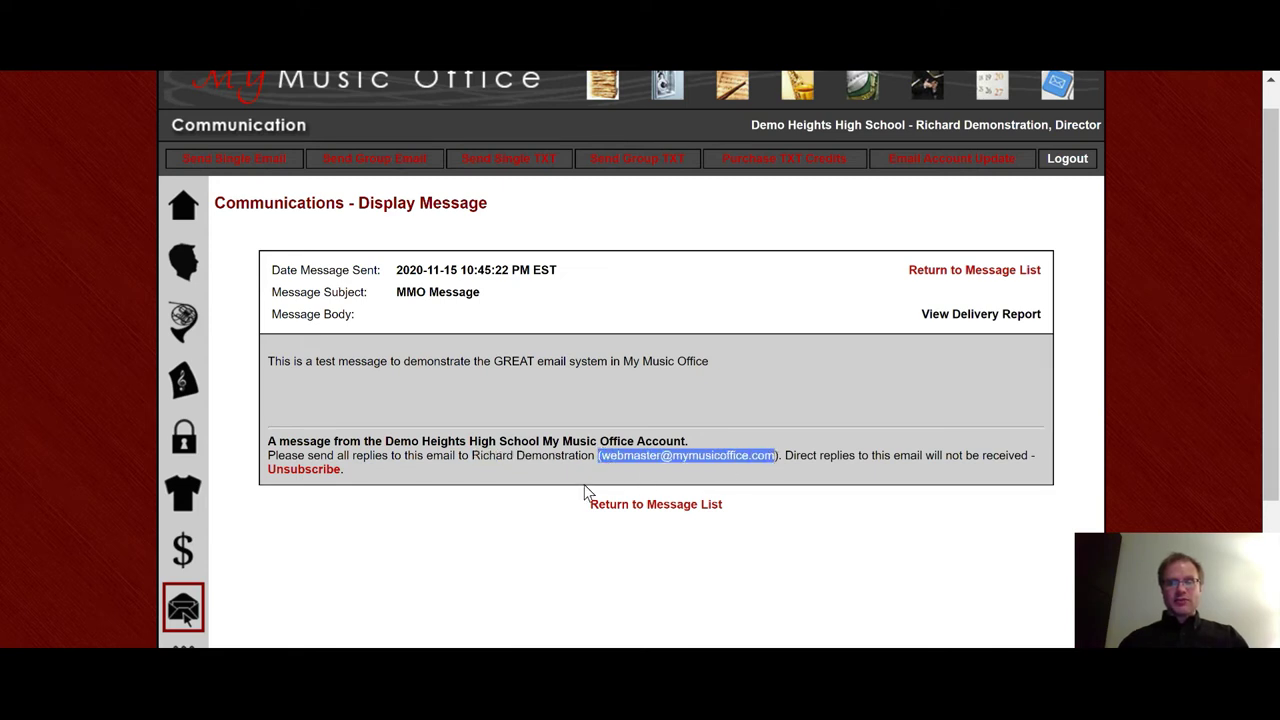
pyautogui.click(510, 508)
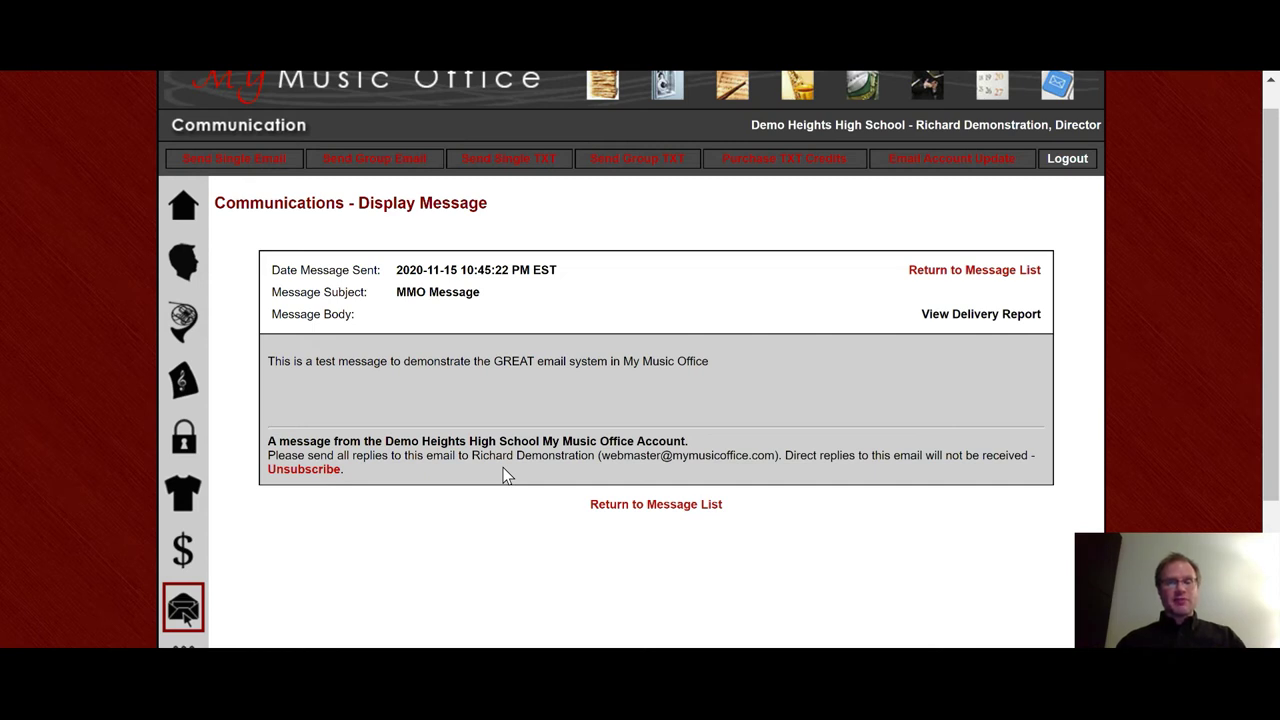
# Step: Review the delivery report of "MMO Message" for delivered, opened and failed e-mails, and return to the message list
pyautogui.click(970, 316)
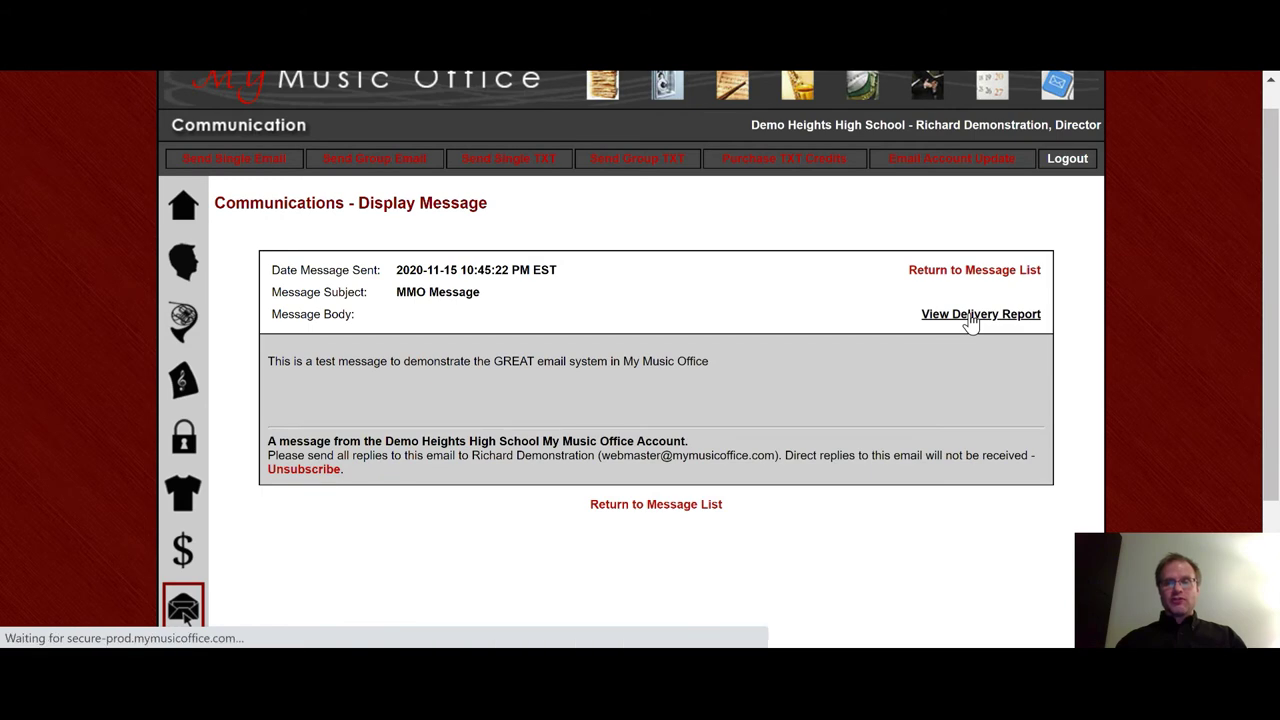
pyautogui.scroll(-3, 675, 470)
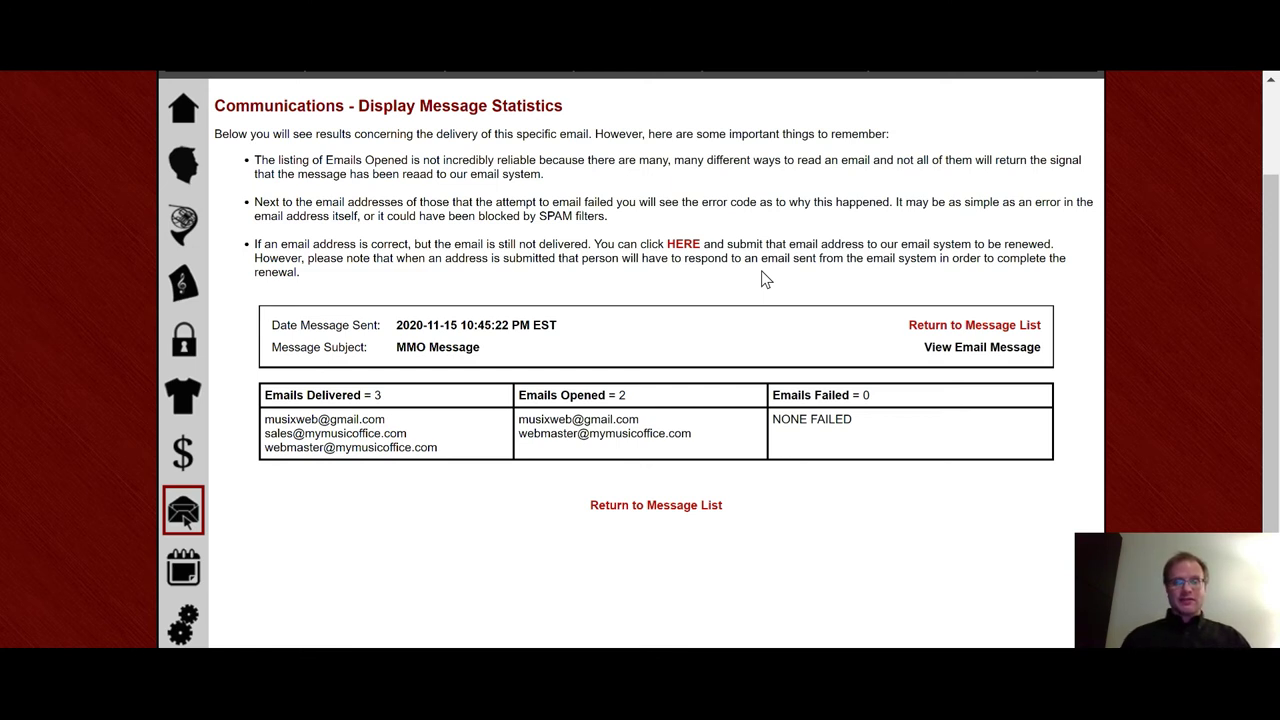
pyautogui.scroll(1, 766, 279)
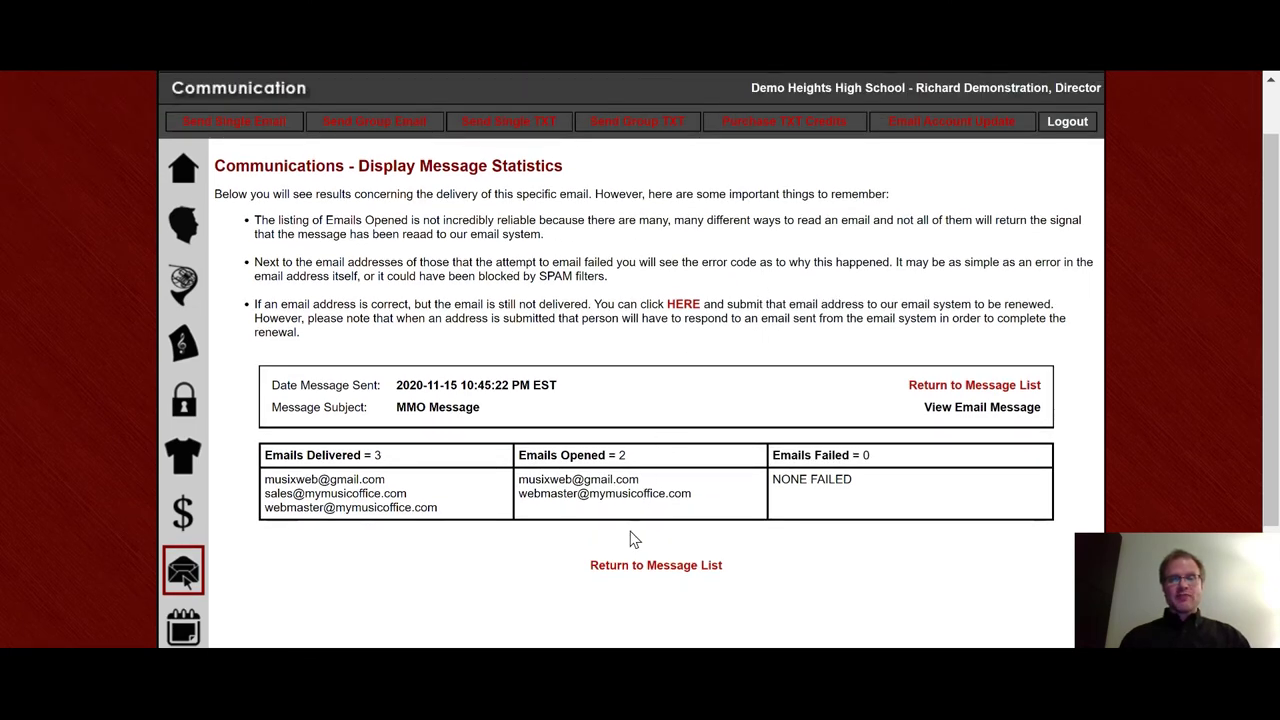
pyautogui.click(637, 567)
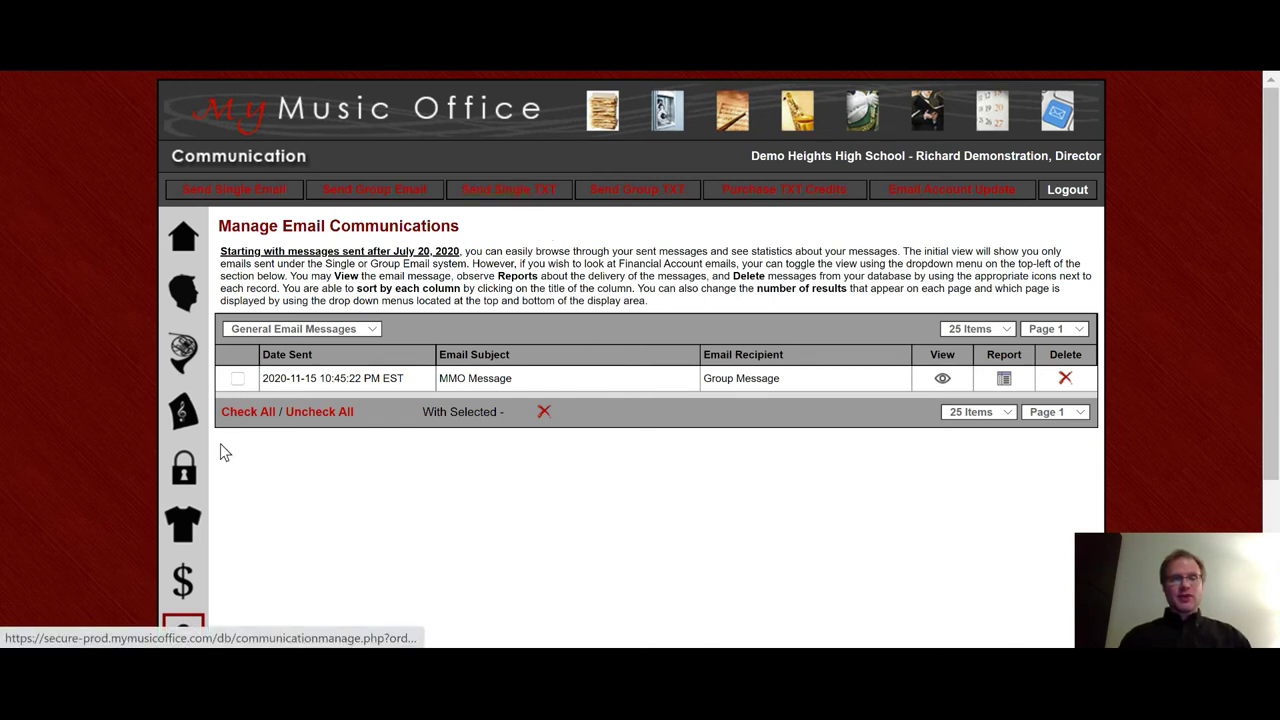
# Step: Open the student financial account e-mail page and set the recipients to Choose Students
pyautogui.click(183, 622)
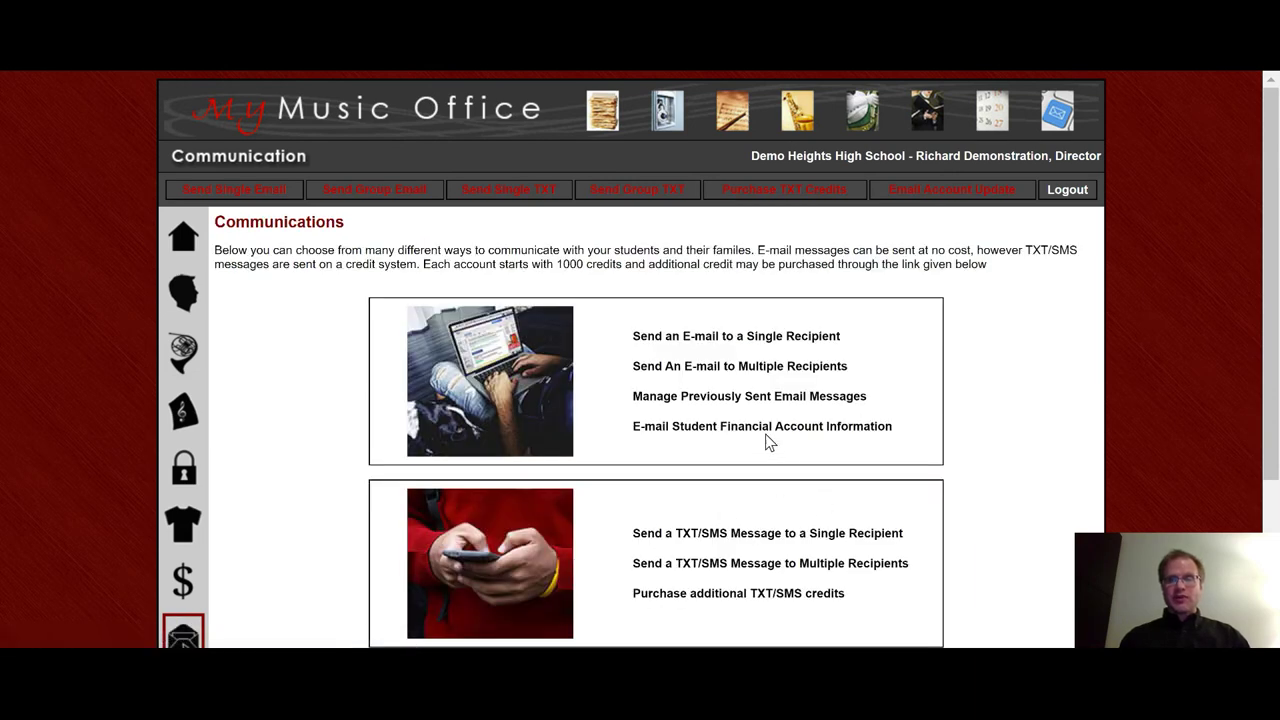
pyautogui.click(754, 430)
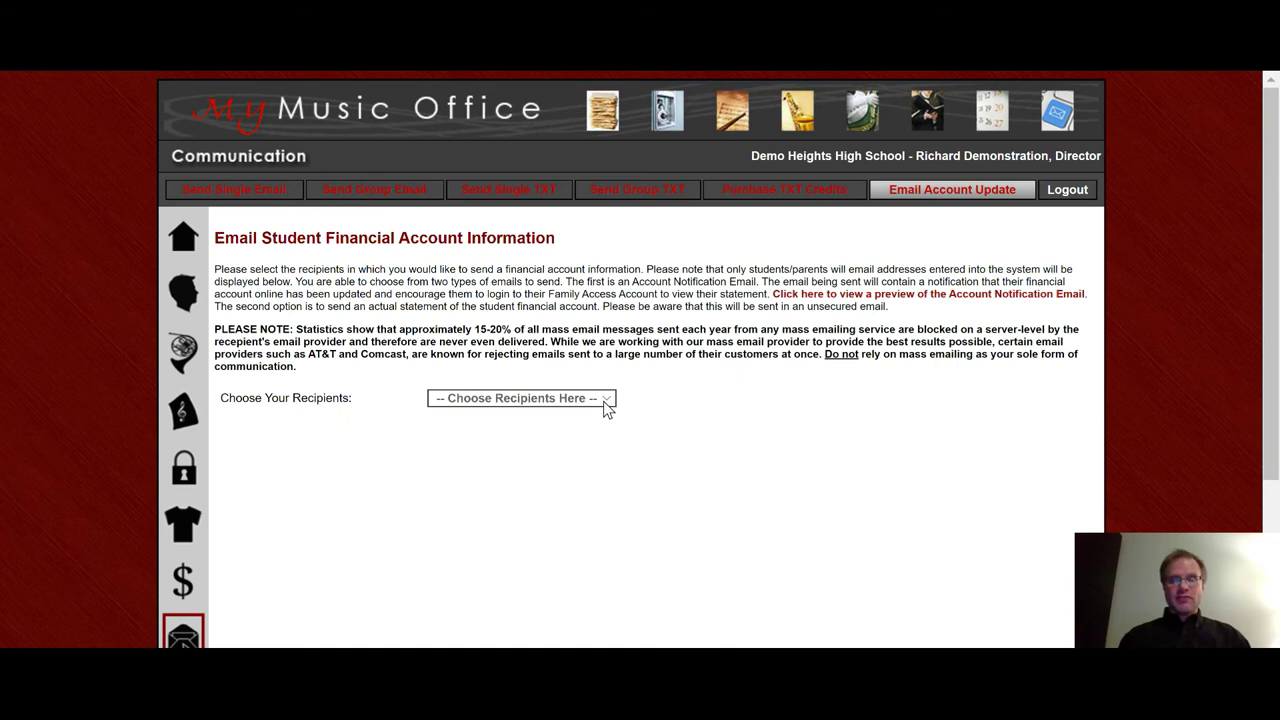
pyautogui.click(605, 400)
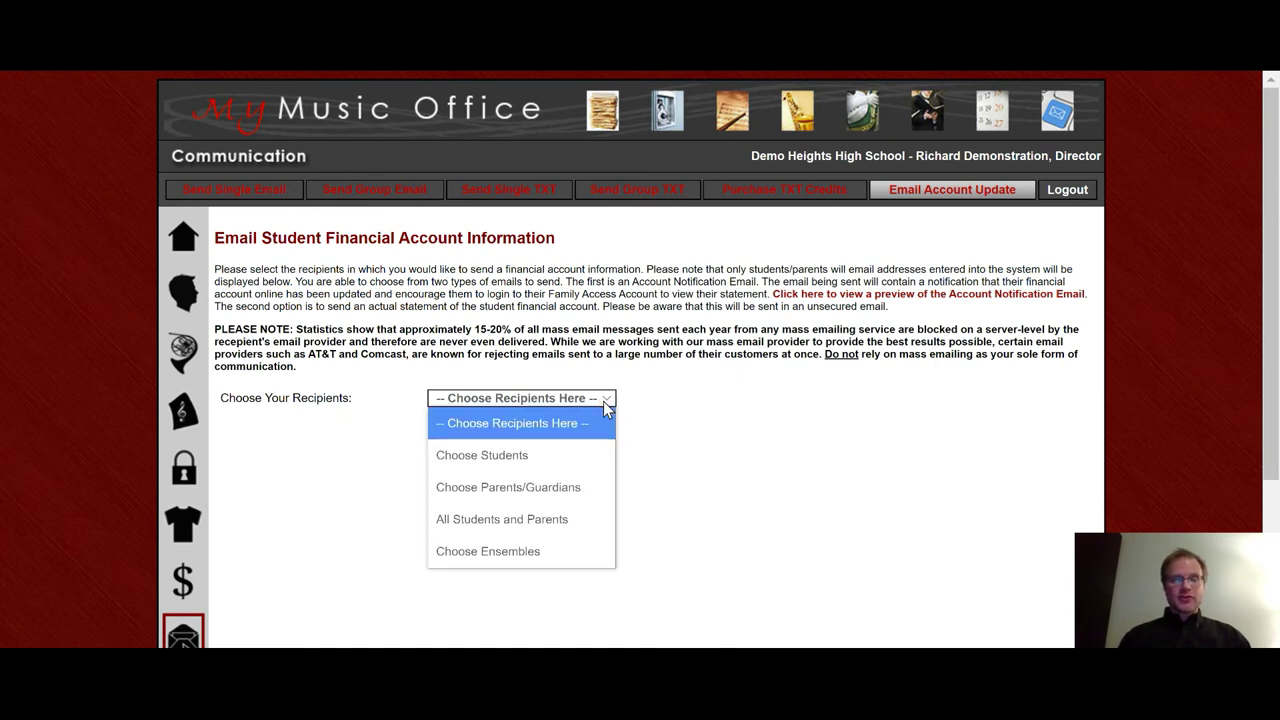
pyautogui.click(532, 458)
pyautogui.scroll(-3, 738, 464)
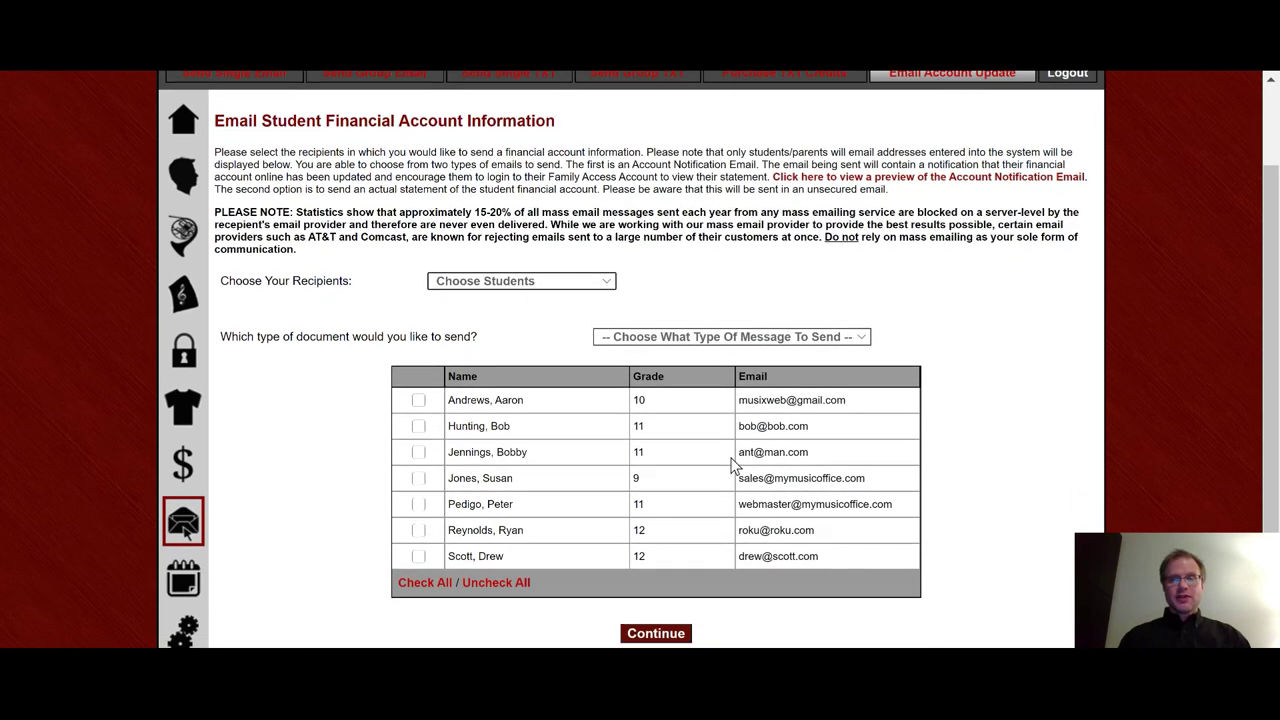
# Step: Look at the available financial message types and preview the Account Notification Email, closing the preview
pyautogui.click(727, 338)
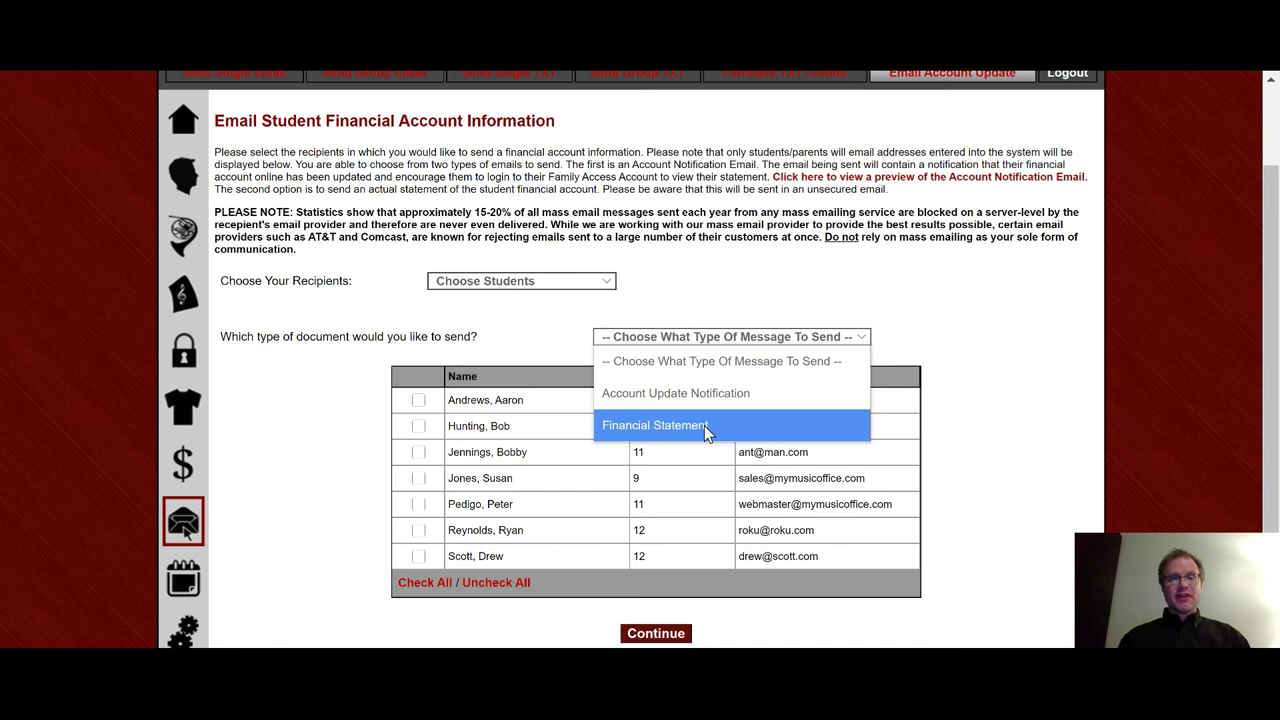
pyautogui.click(701, 306)
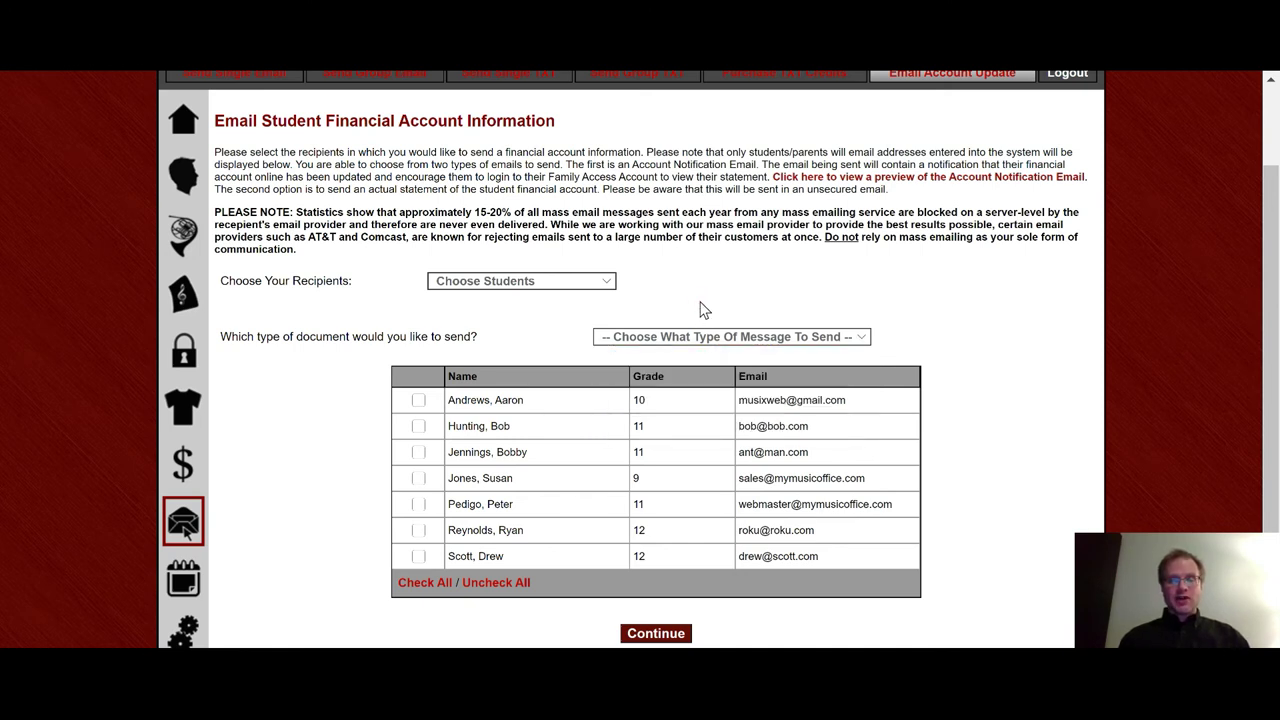
pyautogui.click(706, 337)
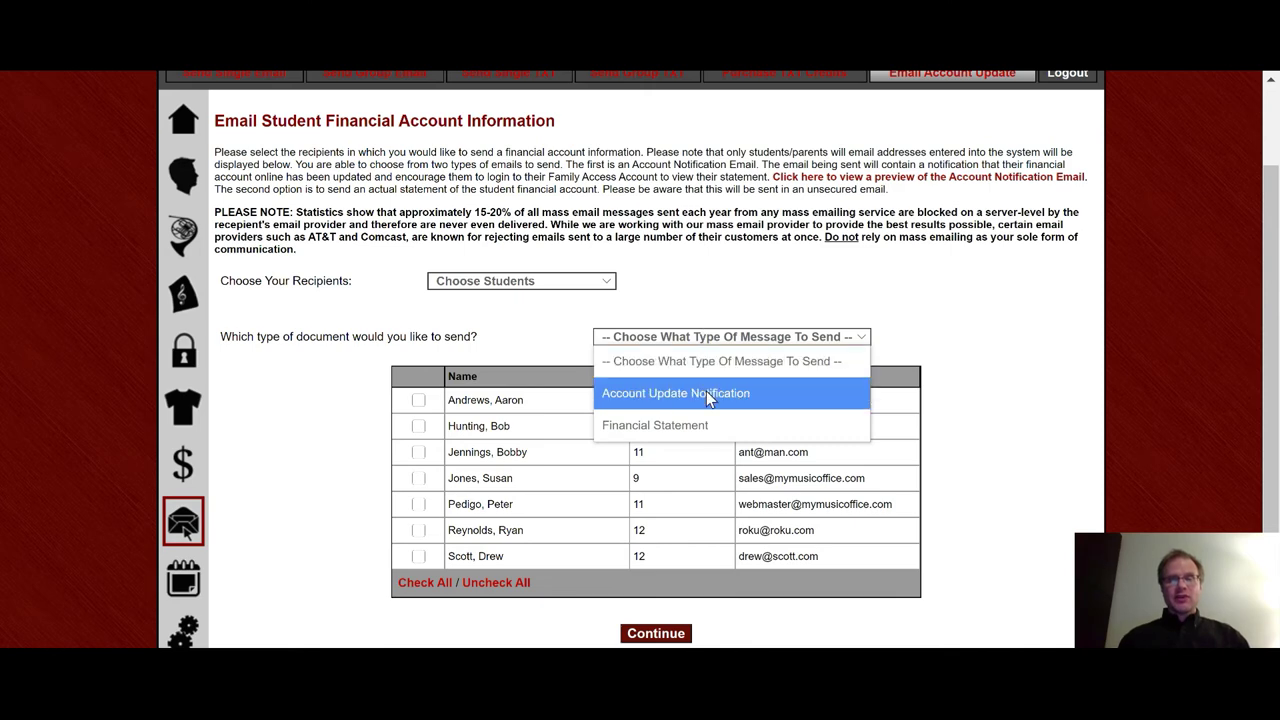
pyautogui.click(772, 288)
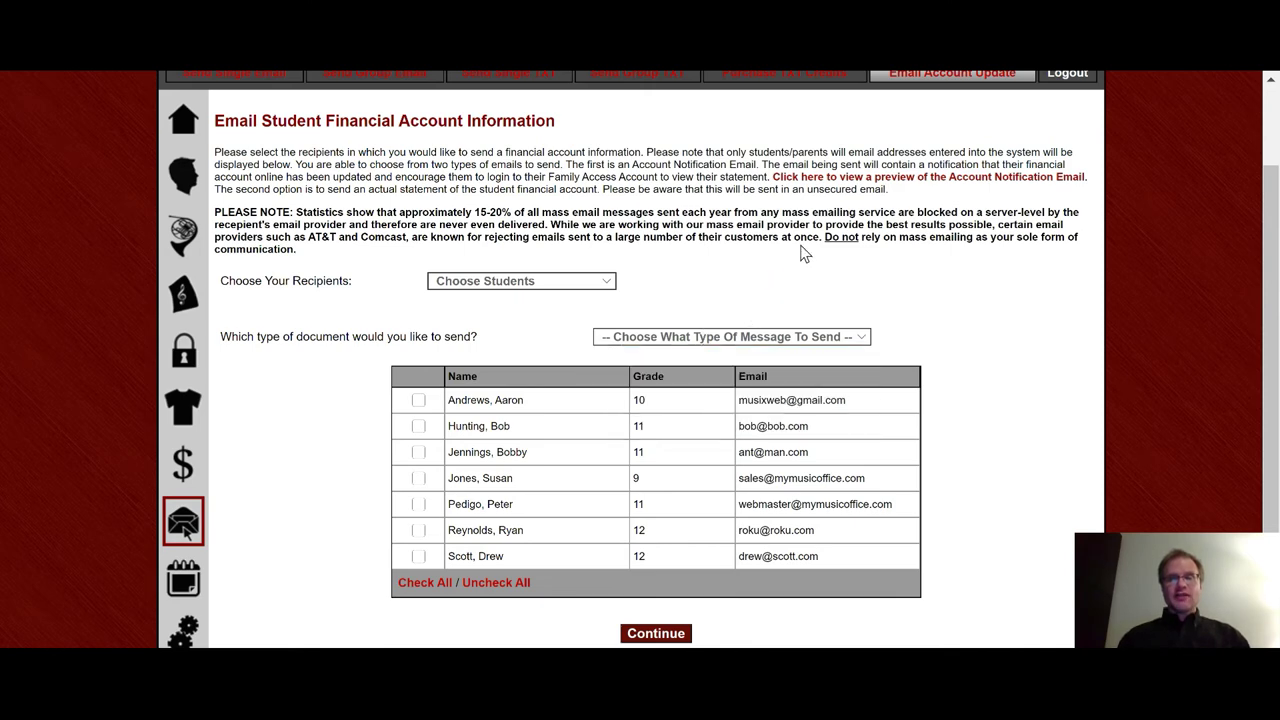
pyautogui.click(882, 180)
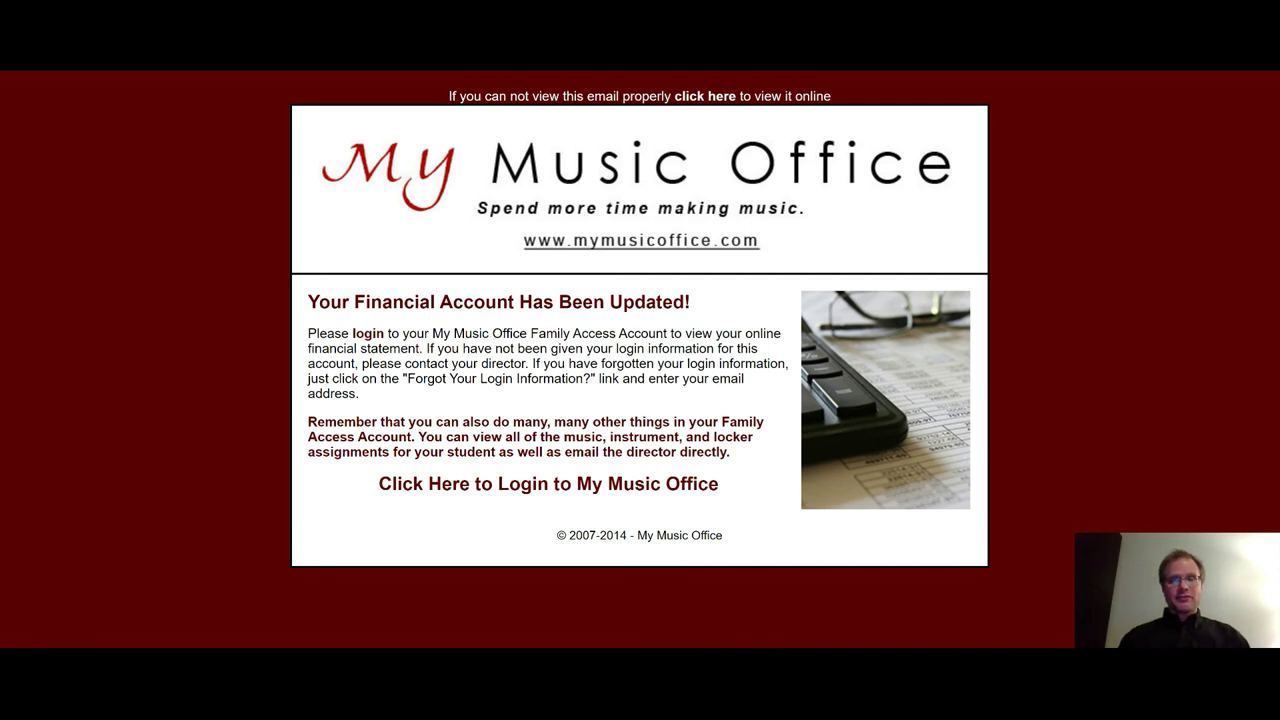
pyautogui.hotkey('ctrl', 'w')
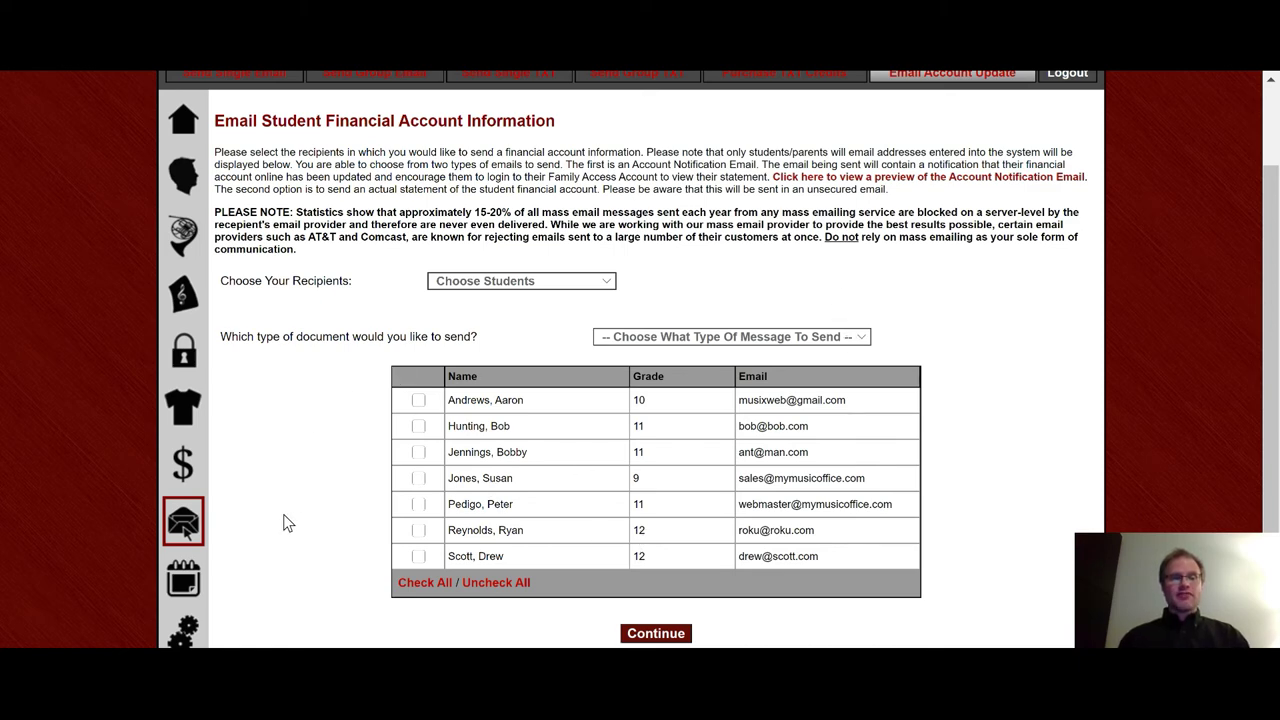
# Step: Reopen the previously sent e-mail messages, filter them to Financial Email Messages and look at the remaining filter options
pyautogui.click(183, 521)
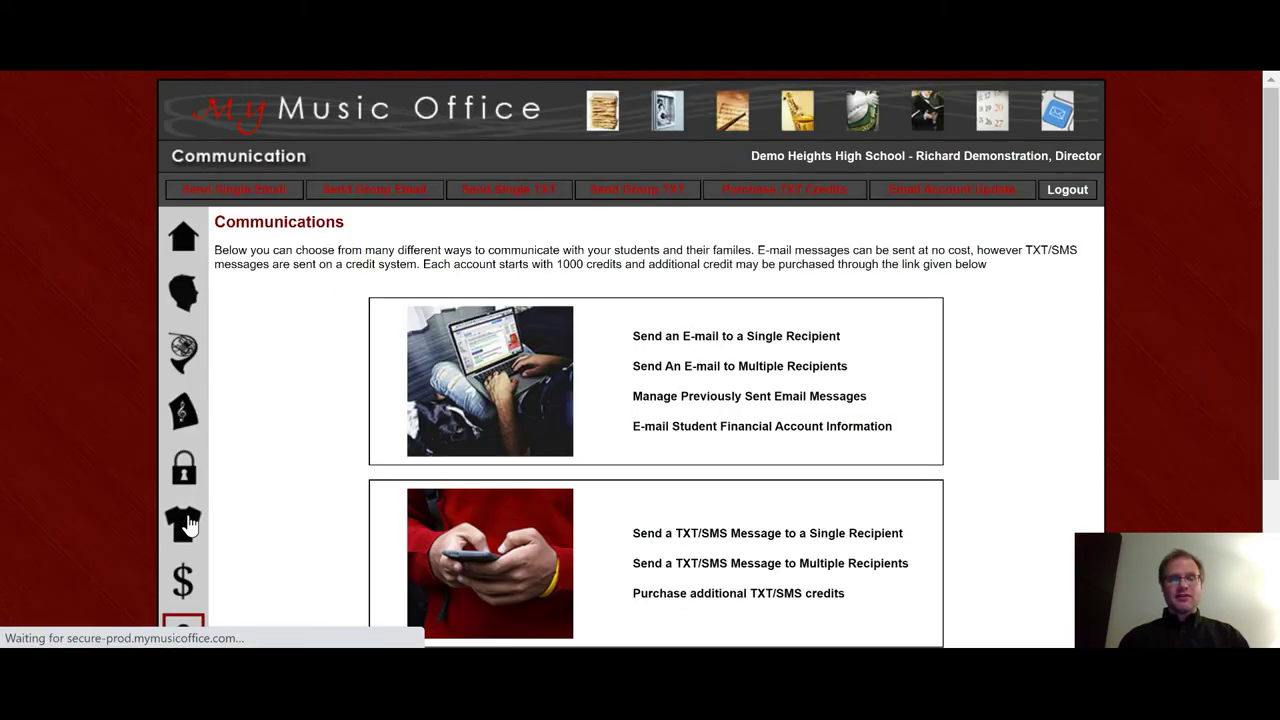
pyautogui.click(738, 398)
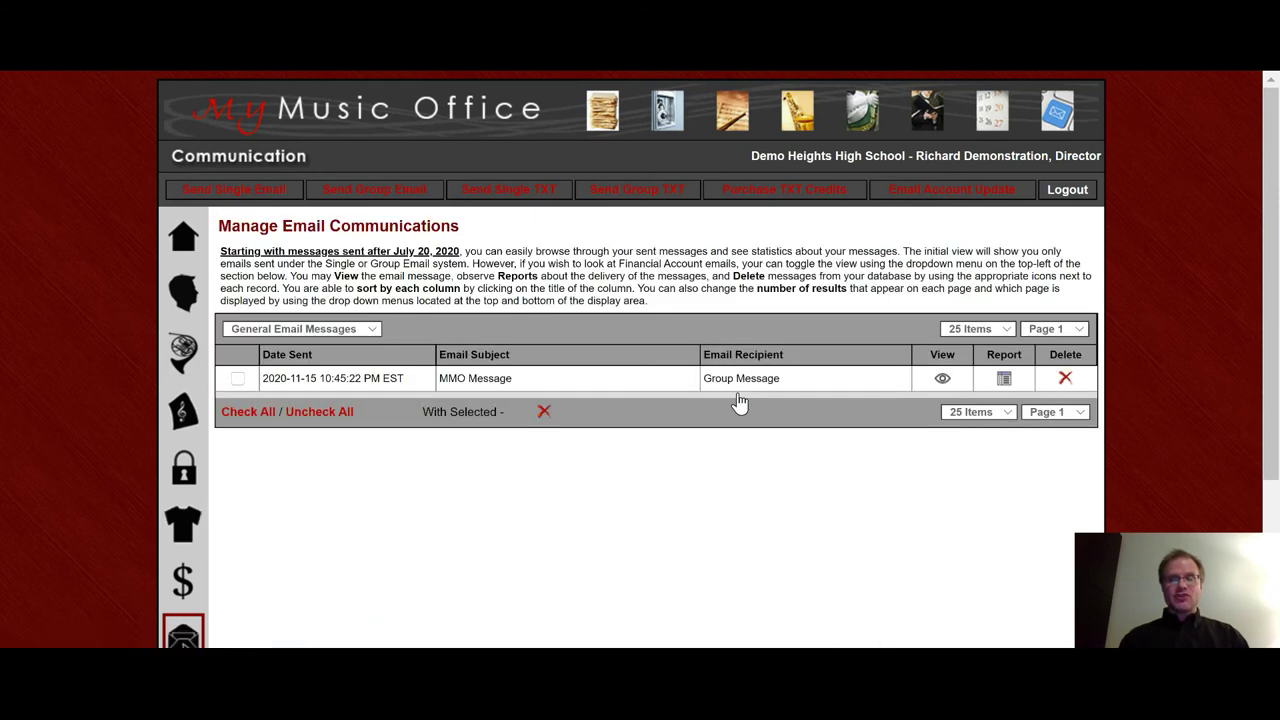
pyautogui.click(374, 332)
pyautogui.click(345, 388)
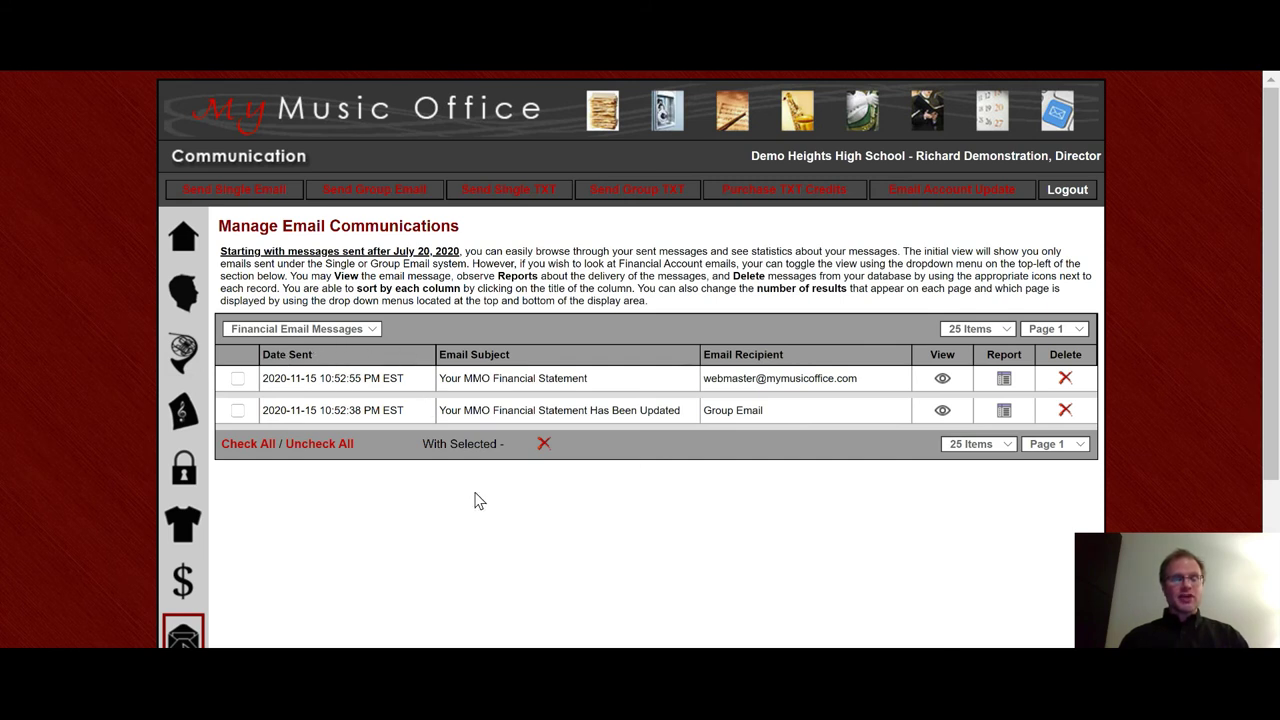
pyautogui.click(368, 332)
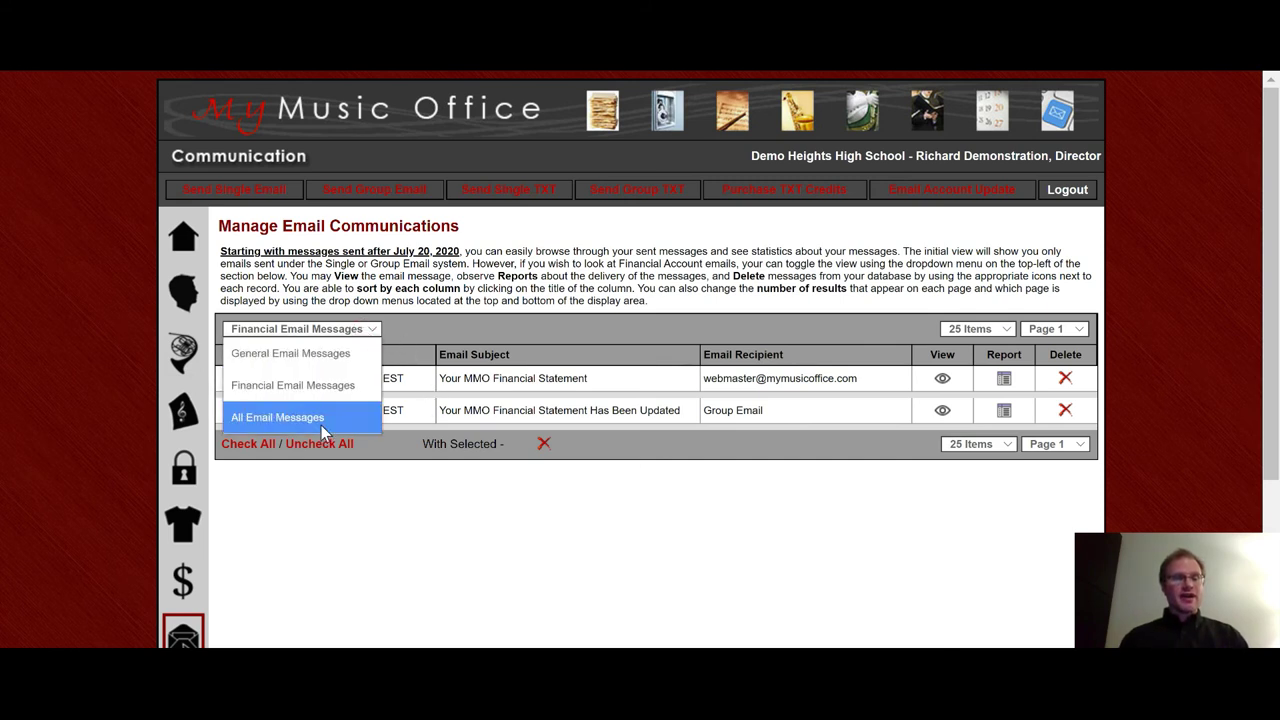
pyautogui.click(460, 534)
pyautogui.scroll(-2, 329, 549)
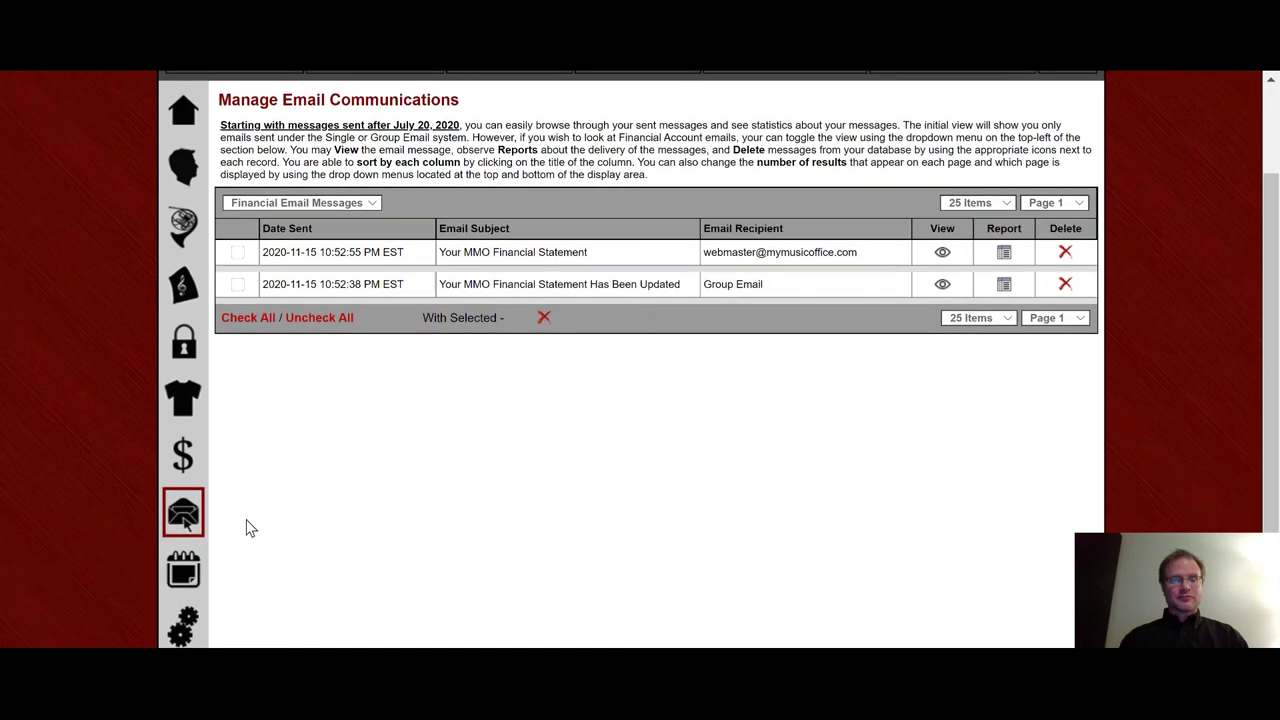
# Step: Return to the Communications overview and look at the TXT/SMS messaging options
pyautogui.click(187, 515)
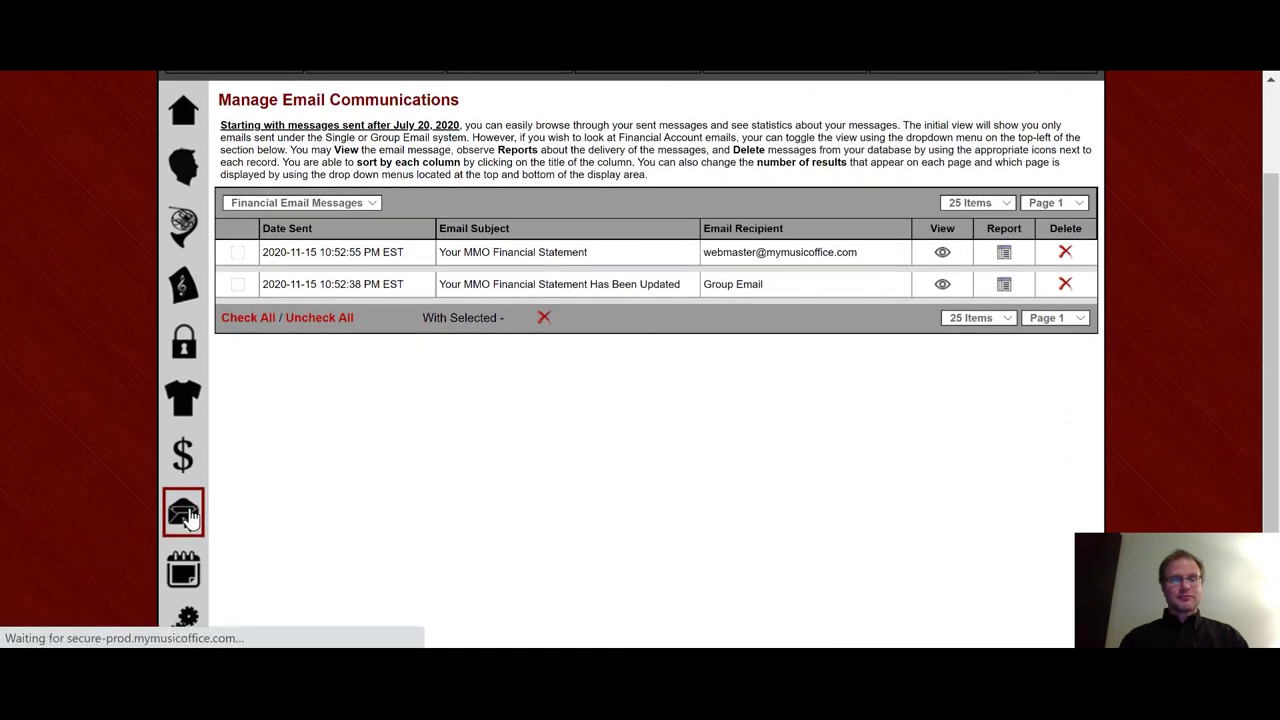
pyautogui.scroll(-3, 953, 511)
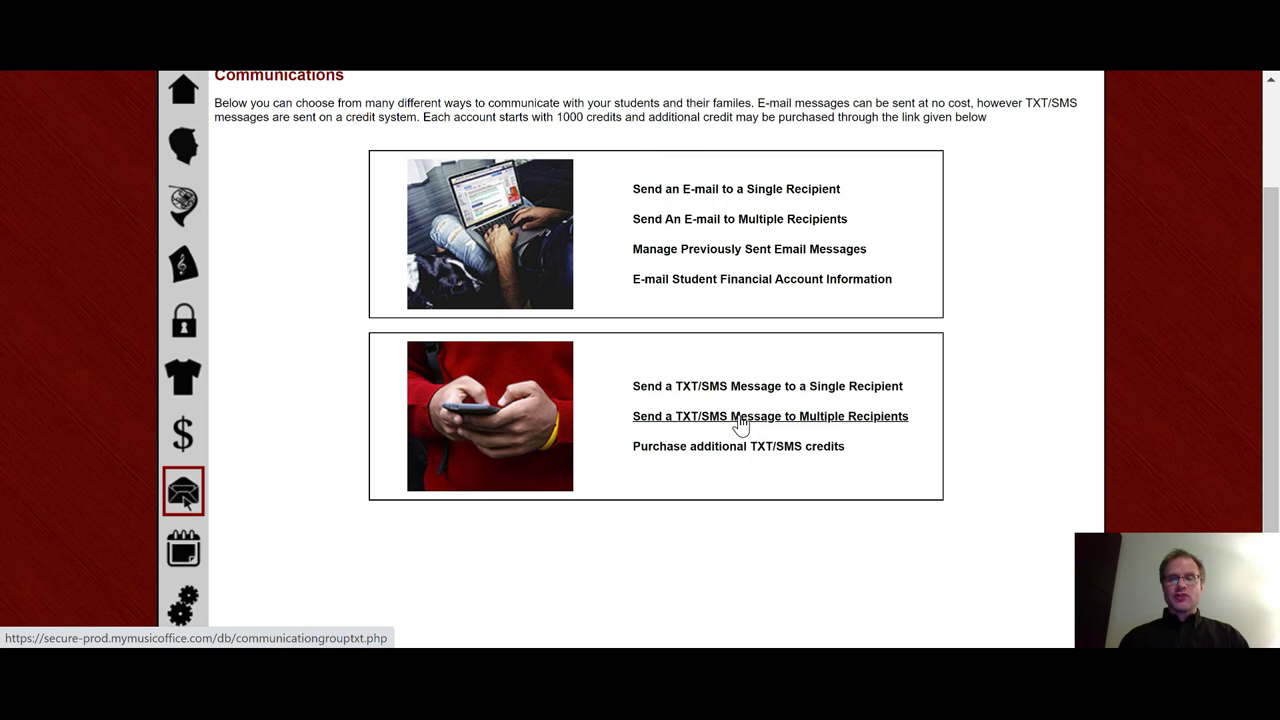
# Step: Start a TXT/SMS message to multiple recipients, set the recipients to Choose Students, select the fourth listed student and continue to the composition page
pyautogui.click(740, 418)
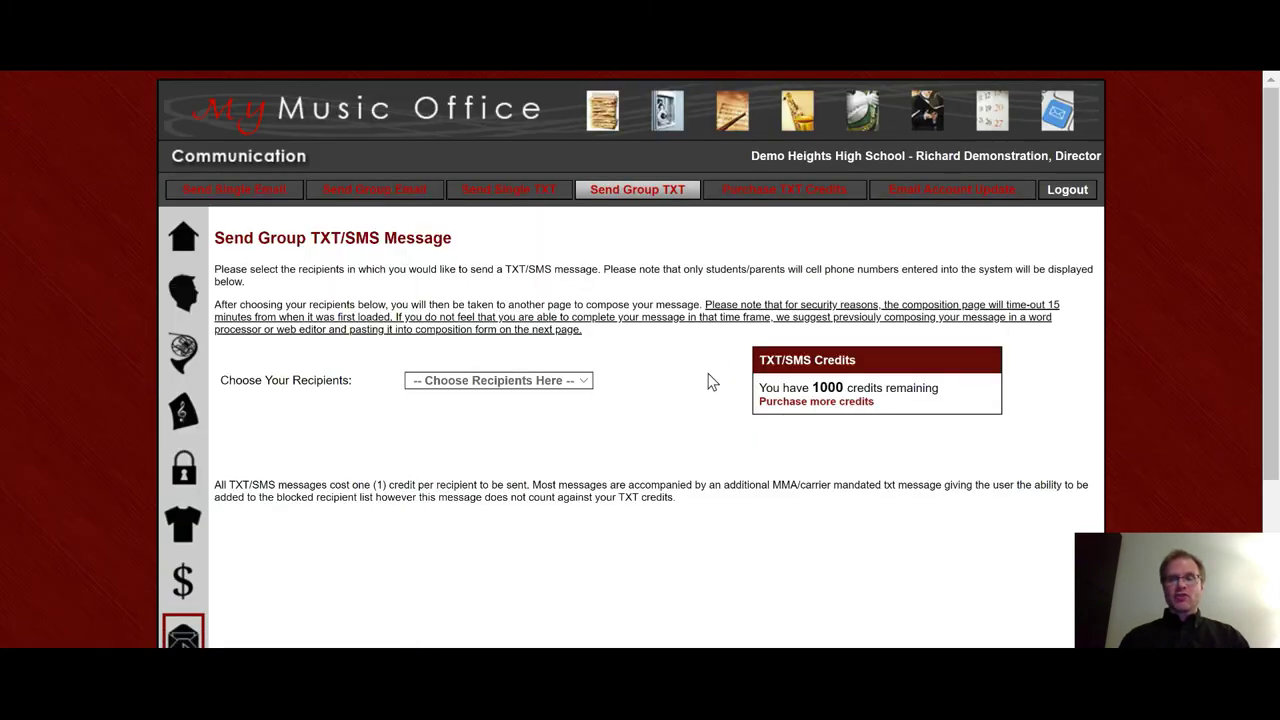
pyautogui.click(582, 385)
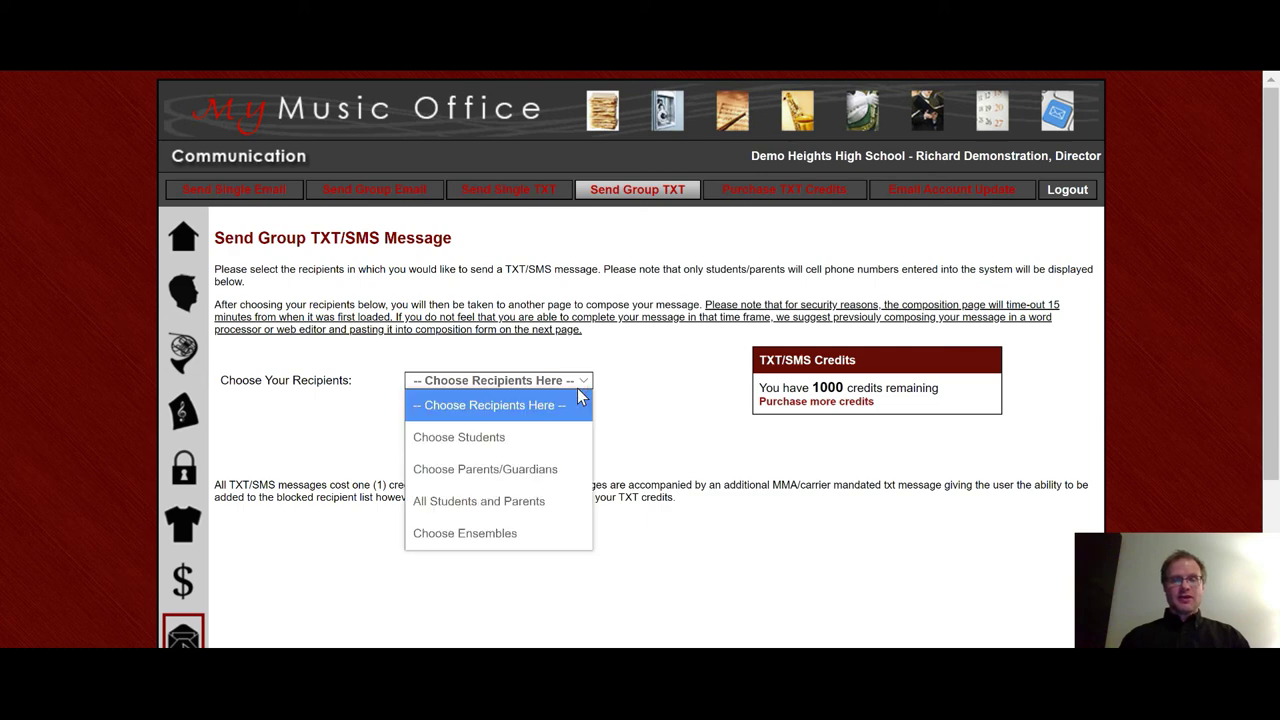
pyautogui.click(538, 448)
pyautogui.scroll(-3, 614, 466)
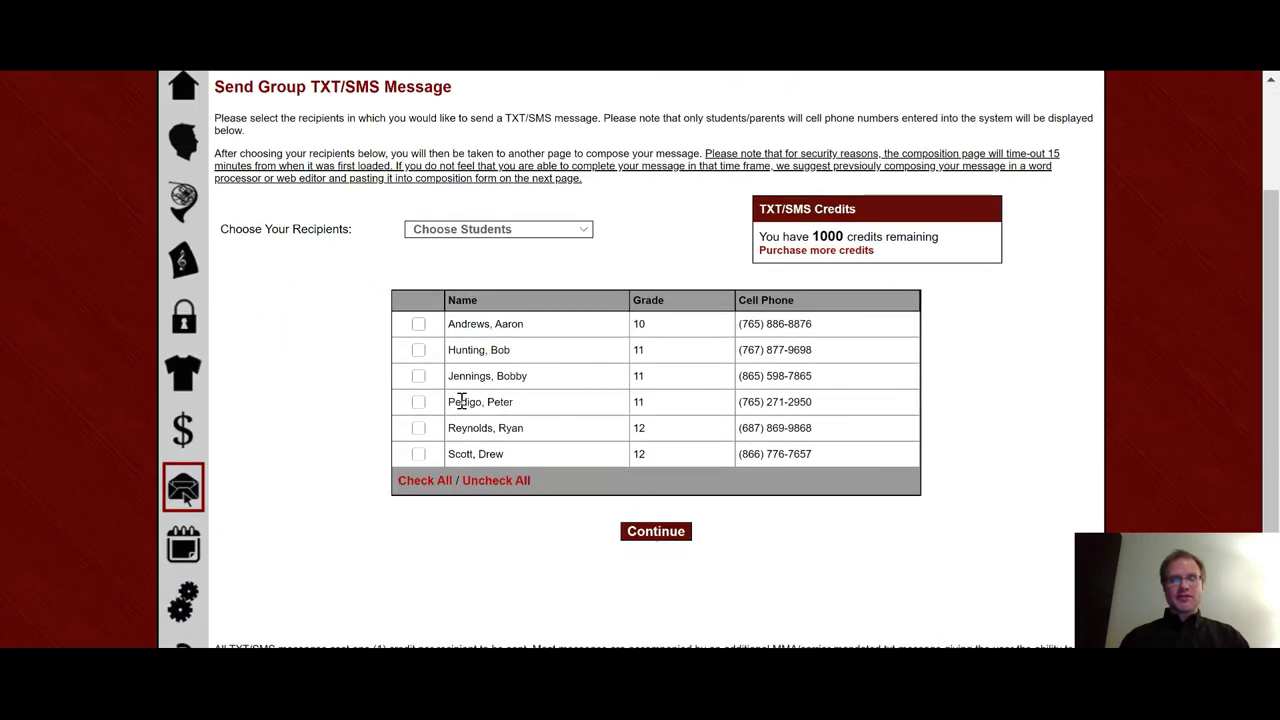
pyautogui.click(418, 402)
pyautogui.click(652, 533)
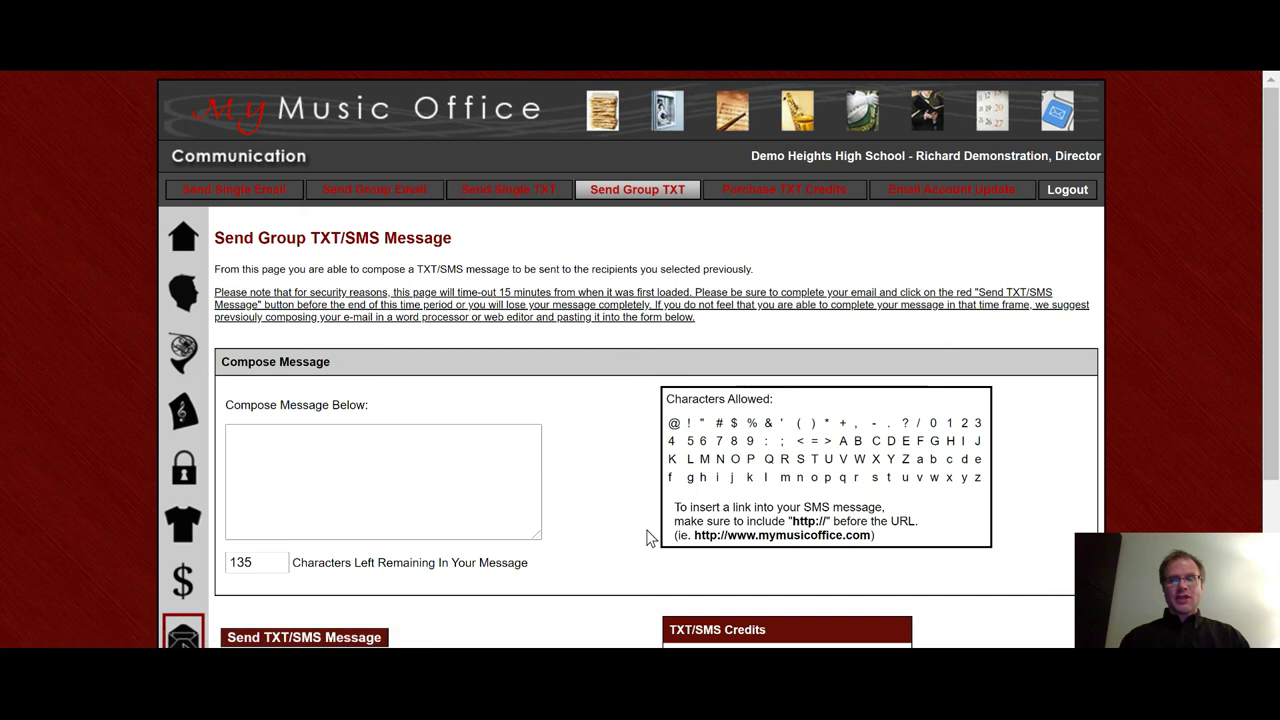
# Step: Examine the group TXT/SMS composition page, including the message field, allowed characters and credit information
pyautogui.click(425, 488)
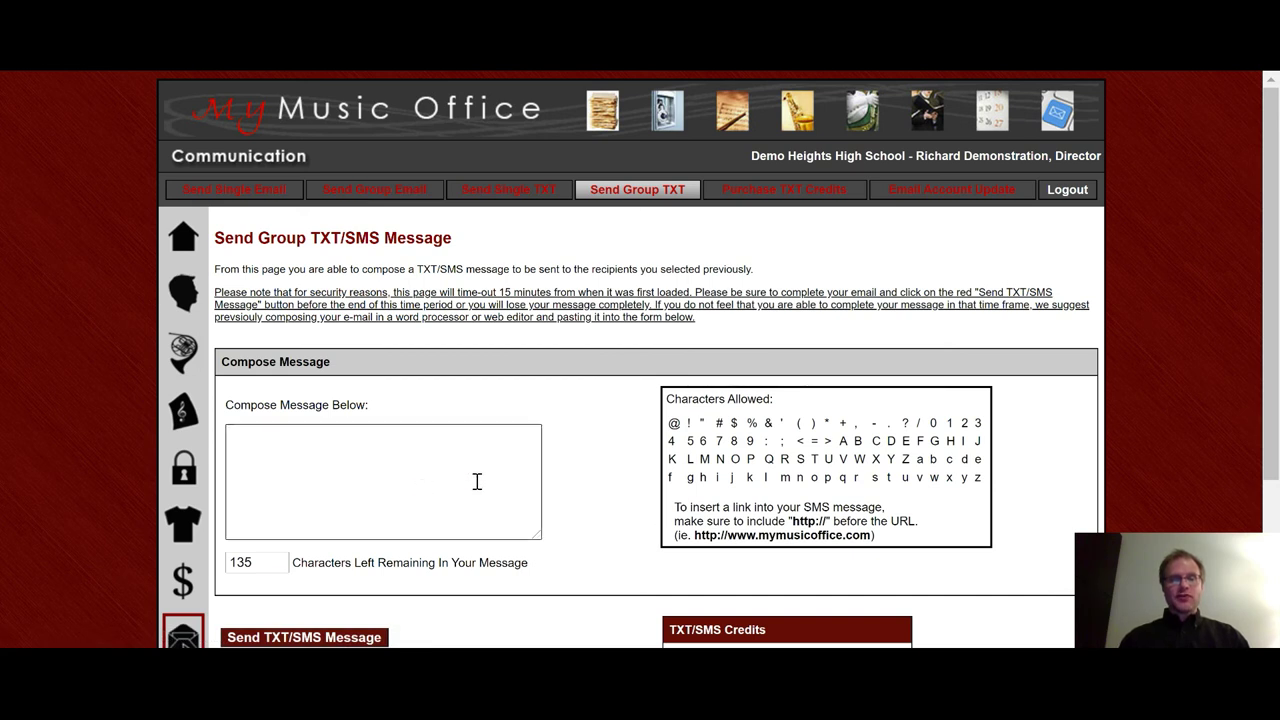
pyautogui.scroll(-1, 623, 484)
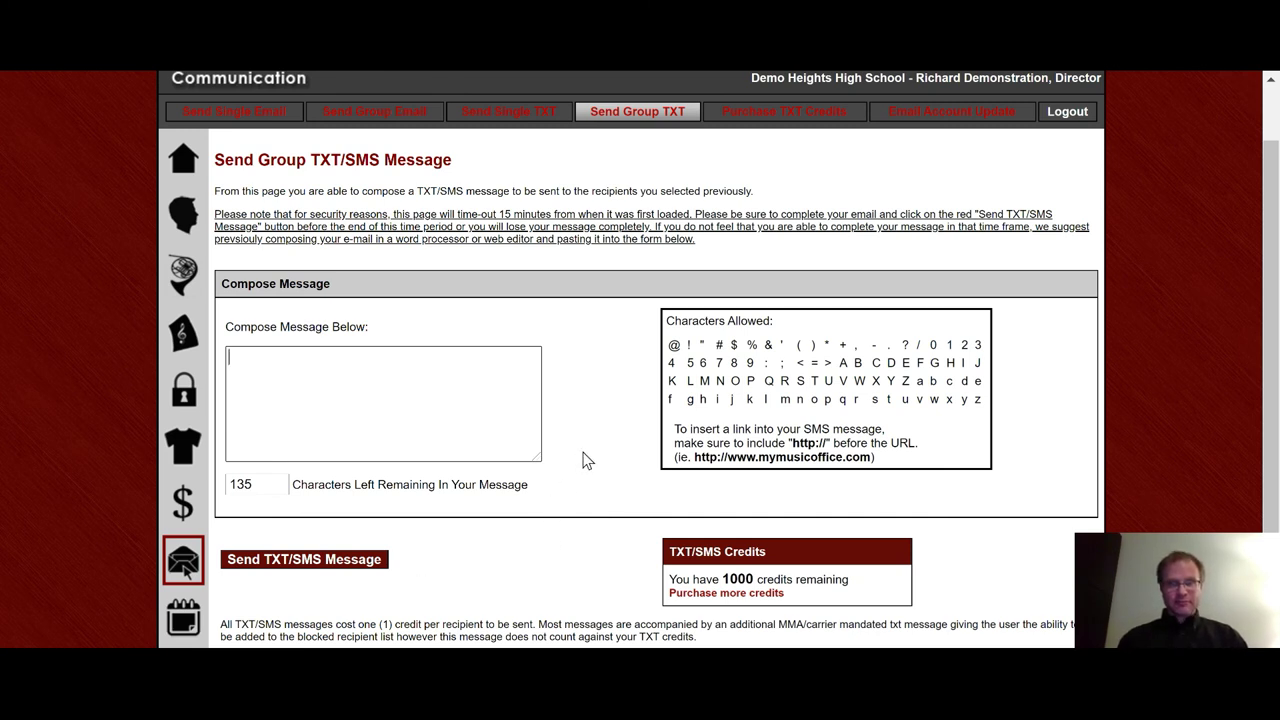
pyautogui.scroll(1, 585, 458)
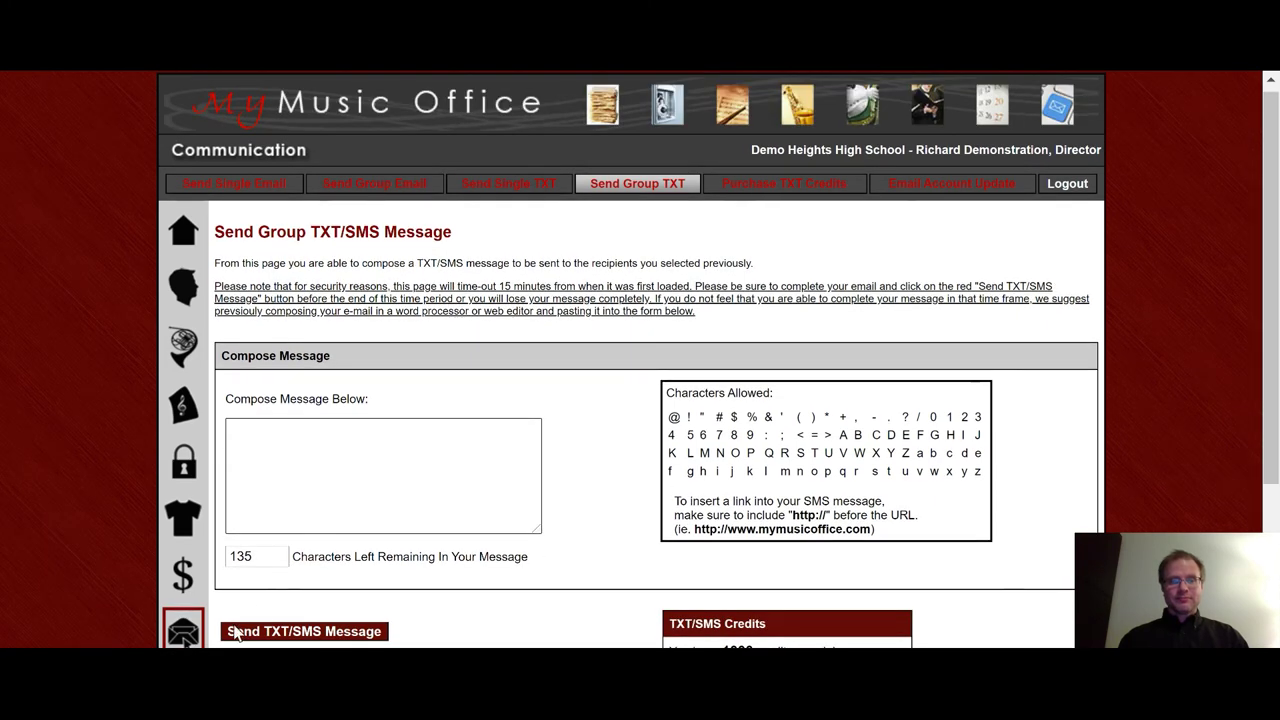
# Step: Look at the purchase options for additional TXT/SMS credits from the Communications overview, and return to the main menu
pyautogui.click(200, 636)
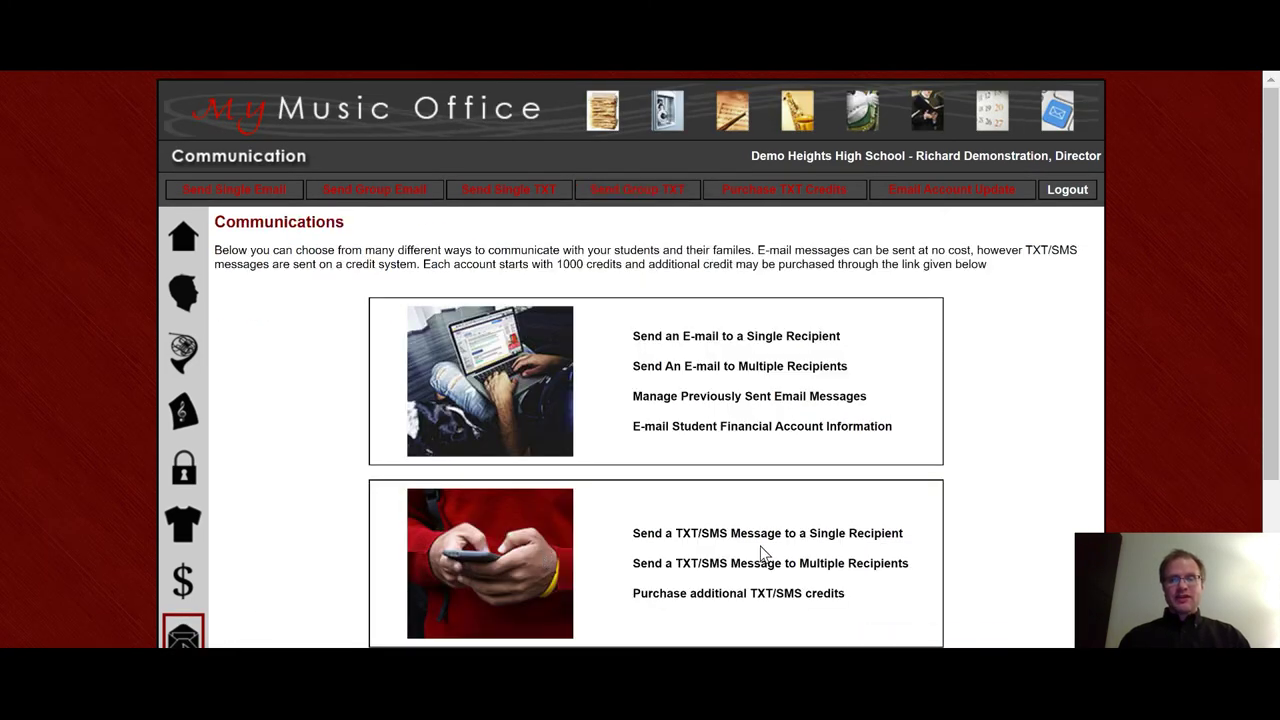
pyautogui.scroll(-2, 686, 551)
pyautogui.click(733, 428)
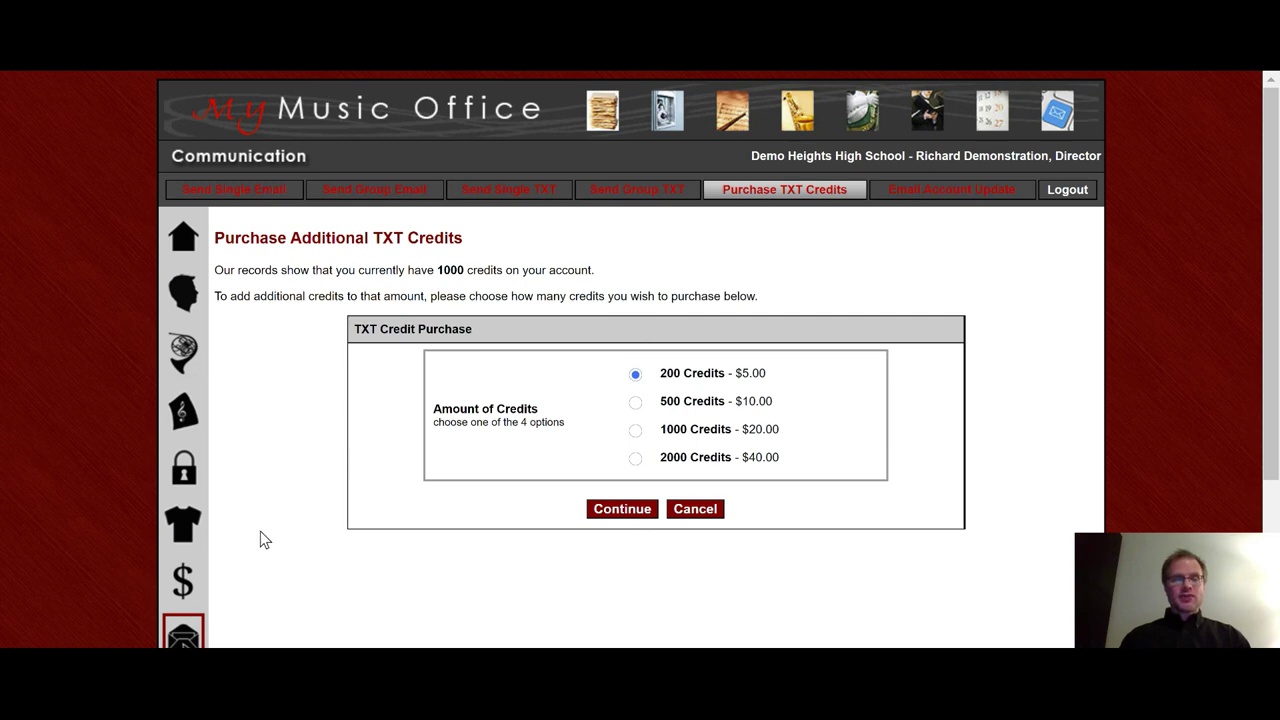
pyautogui.click(183, 237)
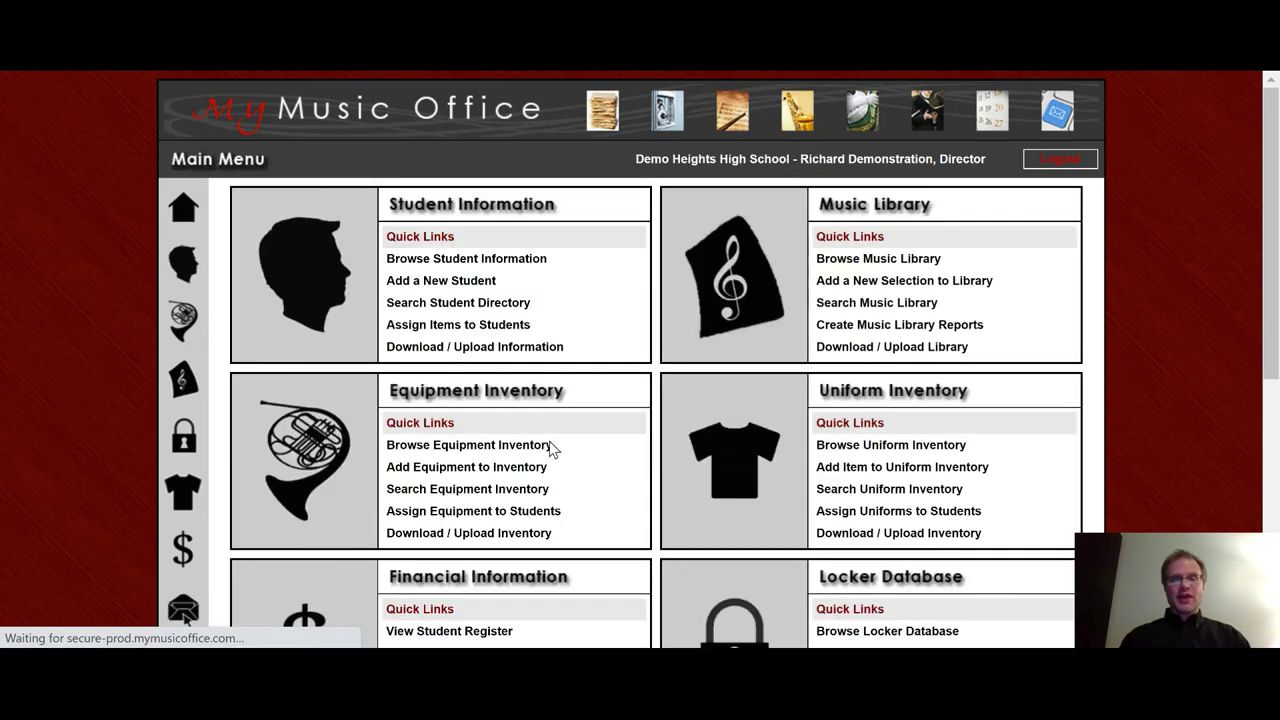